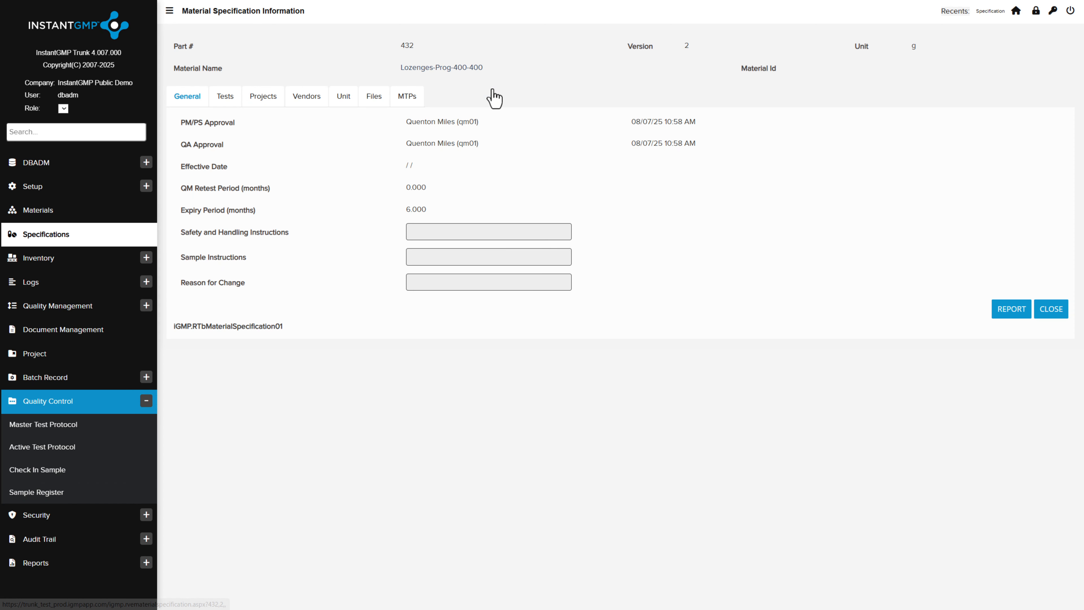
Attach the Potency-HPLC-Assay of Progesterone master test protocol to the Lozenges-Prog-400-400 material specification
{"action": "left_click", "coordinate": [225, 98]}
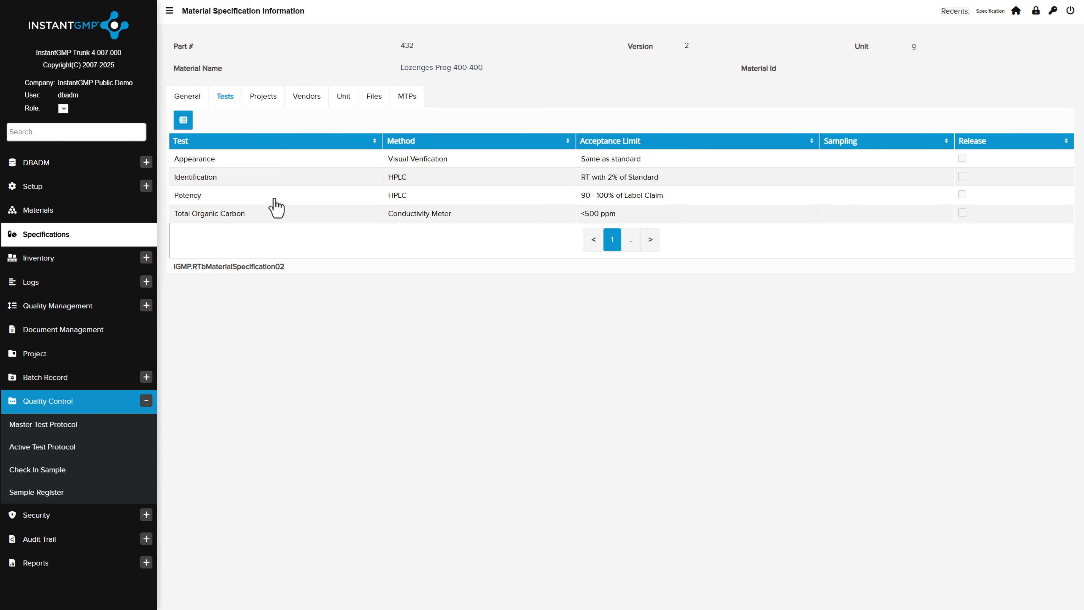
{"action": "left_click", "coordinate": [408, 97]}
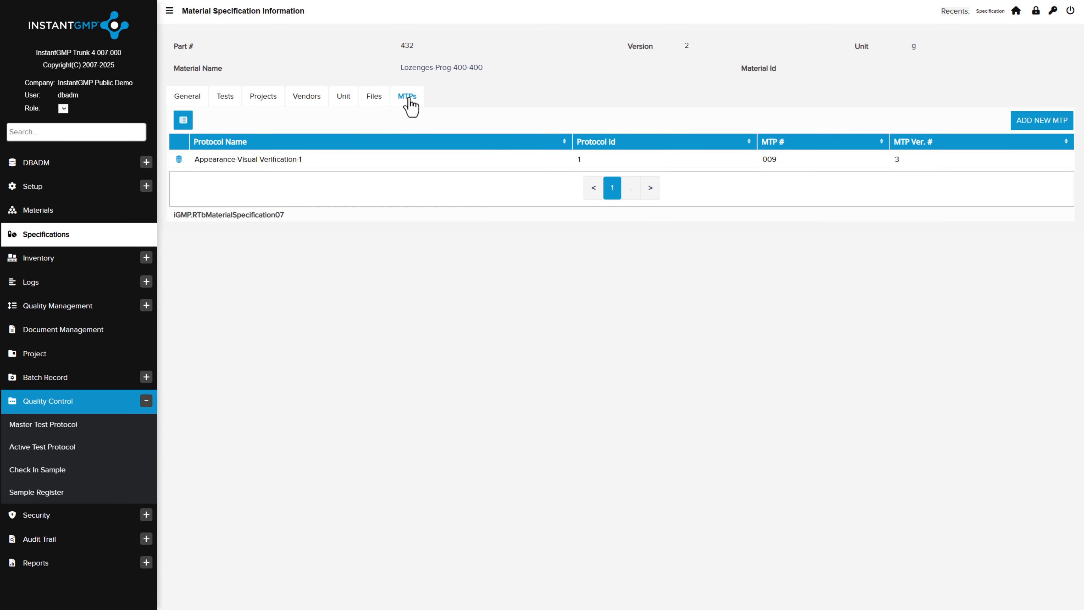
{"action": "left_click", "coordinate": [1044, 124]}
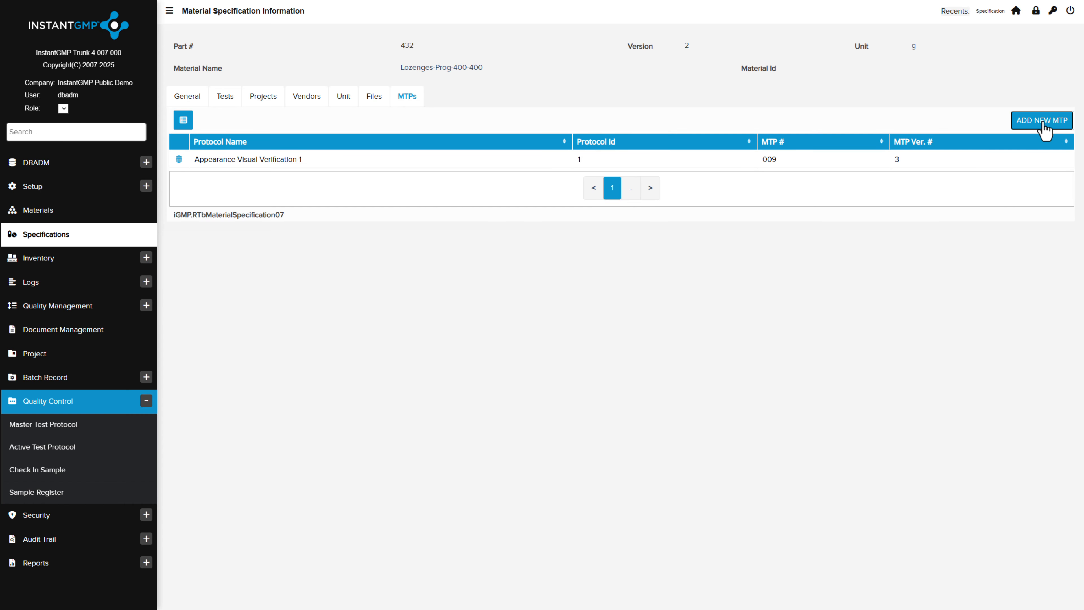
{"action": "left_click", "coordinate": [169, 135]}
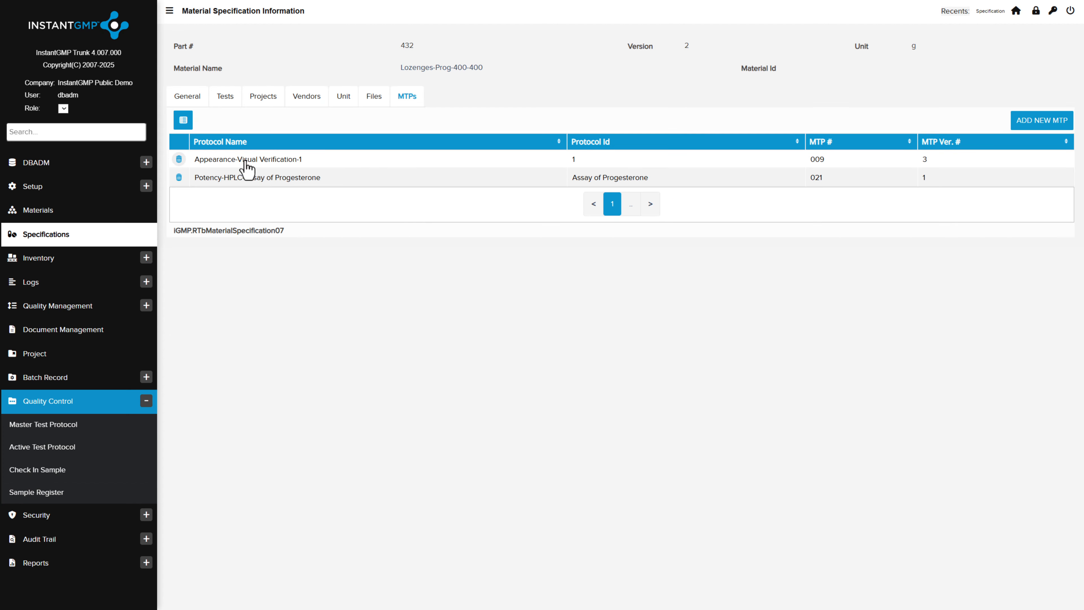
Attach the Identification-HPLC-ID of Progesterone and Total Organic Carbon-Conductivity Meter-USP <643> protocols to the specification
{"action": "left_click", "coordinate": [1041, 127]}
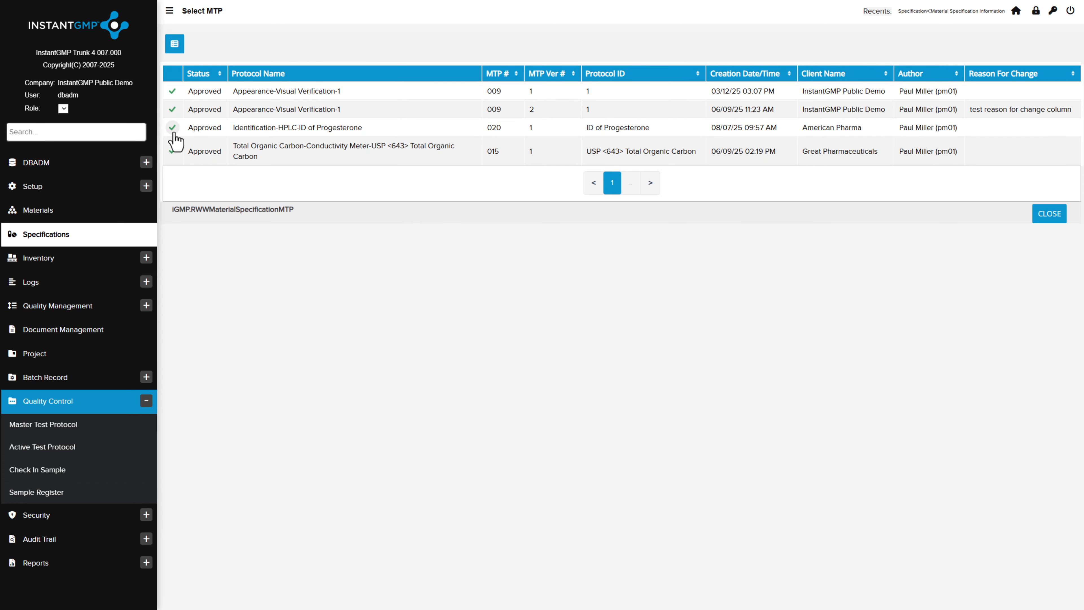
{"action": "left_click", "coordinate": [173, 137]}
{"action": "left_click", "coordinate": [1042, 126]}
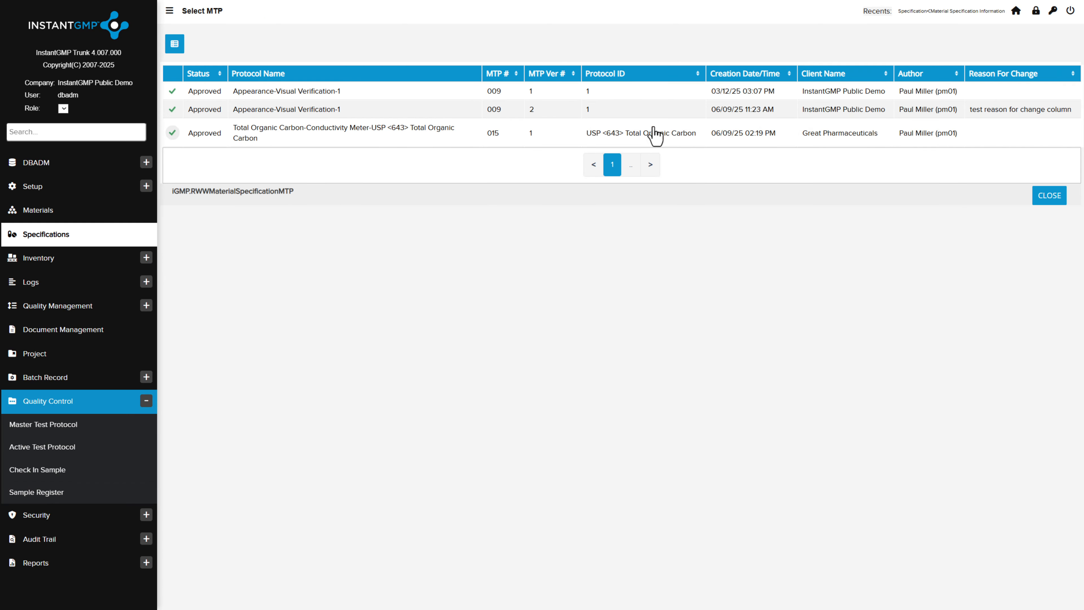
{"action": "left_click", "coordinate": [173, 136]}
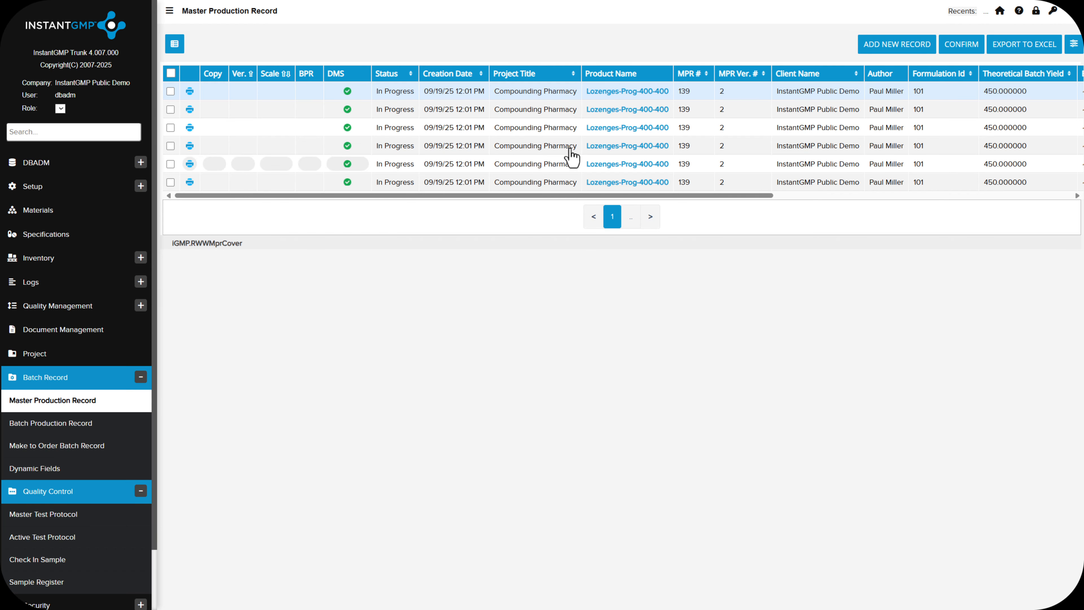
Add all test protocols offered by the specification to the Lozenges-Prog-400-400 master production record
{"action": "left_click", "coordinate": [602, 97]}
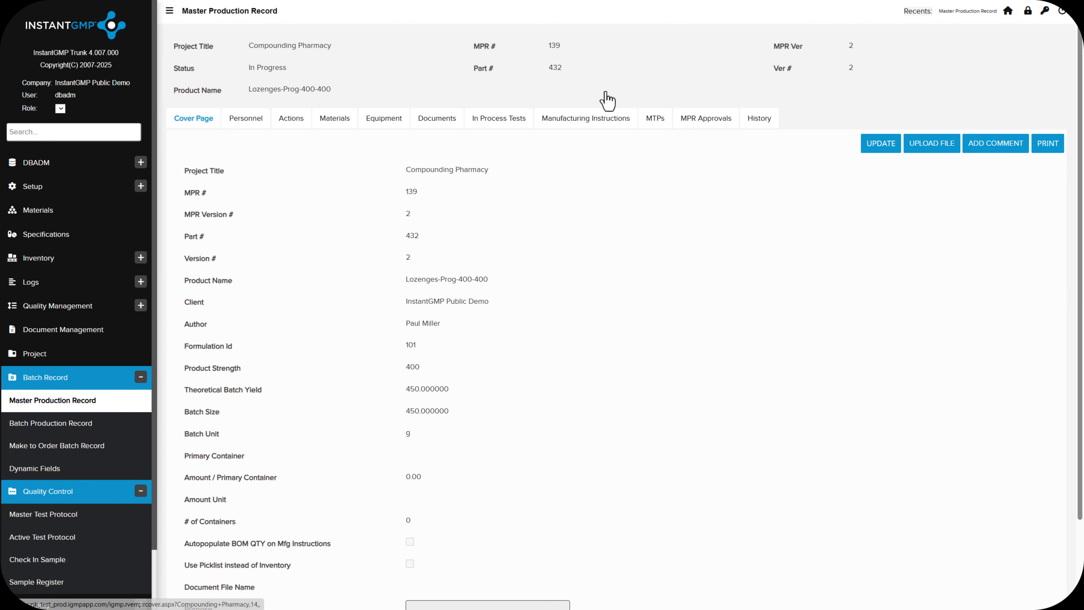
{"action": "left_click", "coordinate": [654, 123]}
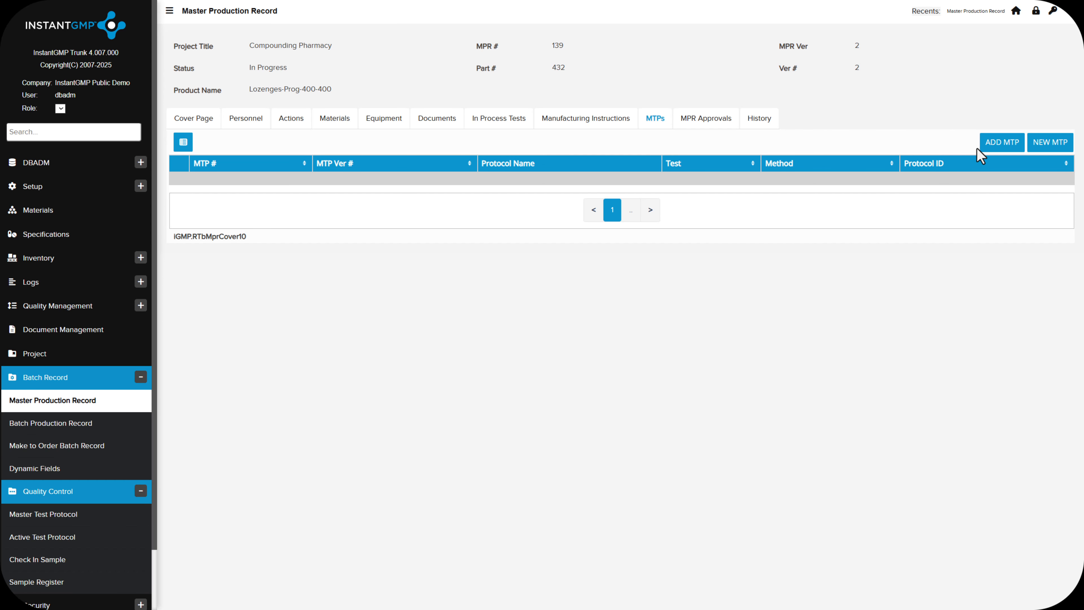
{"action": "left_click", "coordinate": [999, 148]}
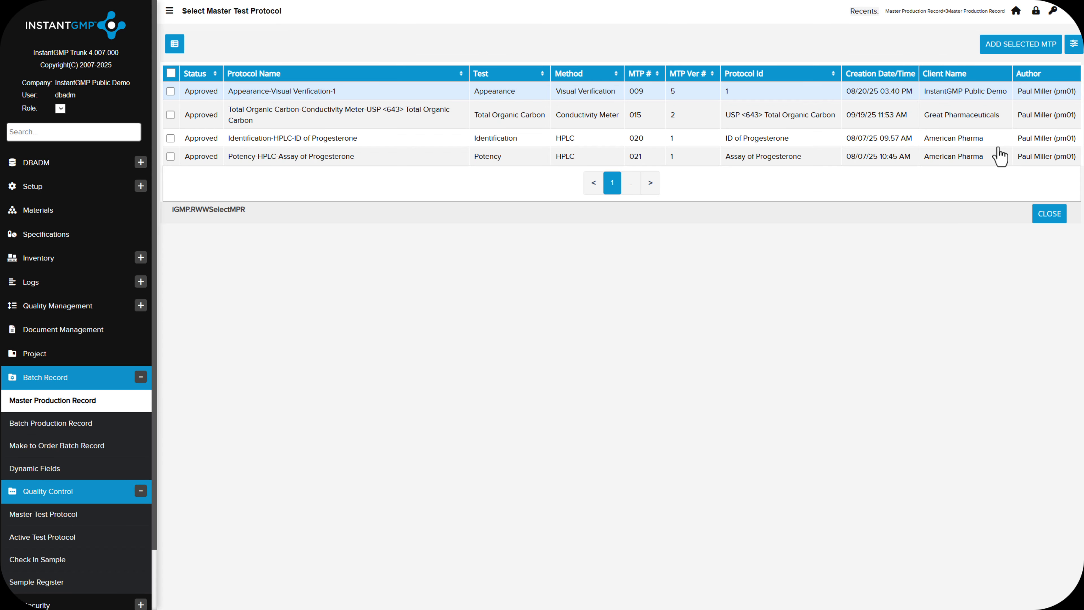
{"action": "left_click", "coordinate": [168, 77]}
{"action": "left_click", "coordinate": [1018, 46]}
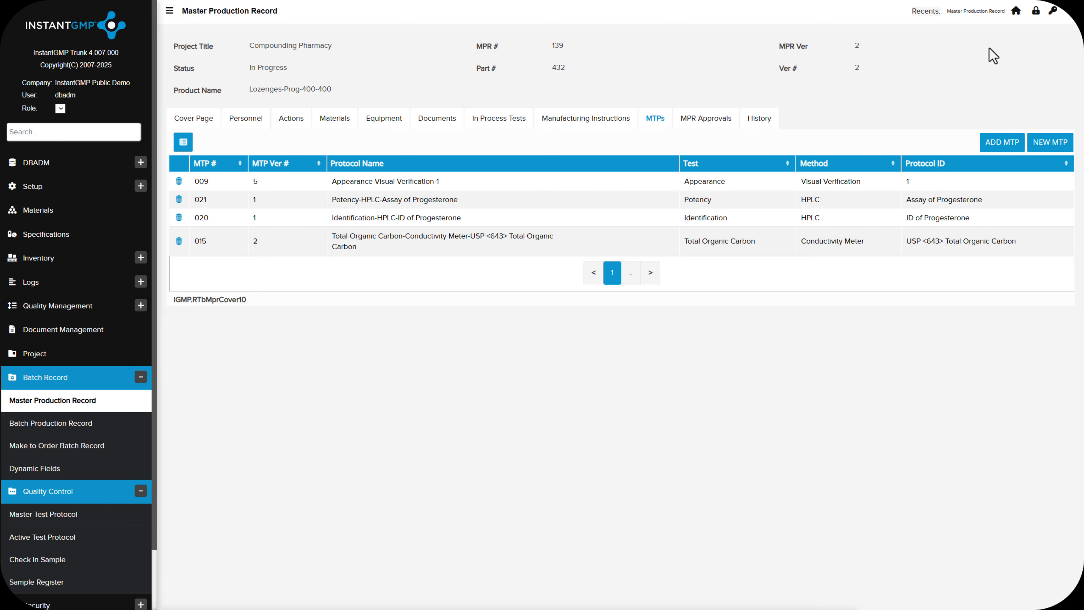
Add the new Osmolality-Freezing Point Depression-USP <785> protocol to the master production record and delete it again
{"action": "left_click", "coordinate": [1050, 144]}
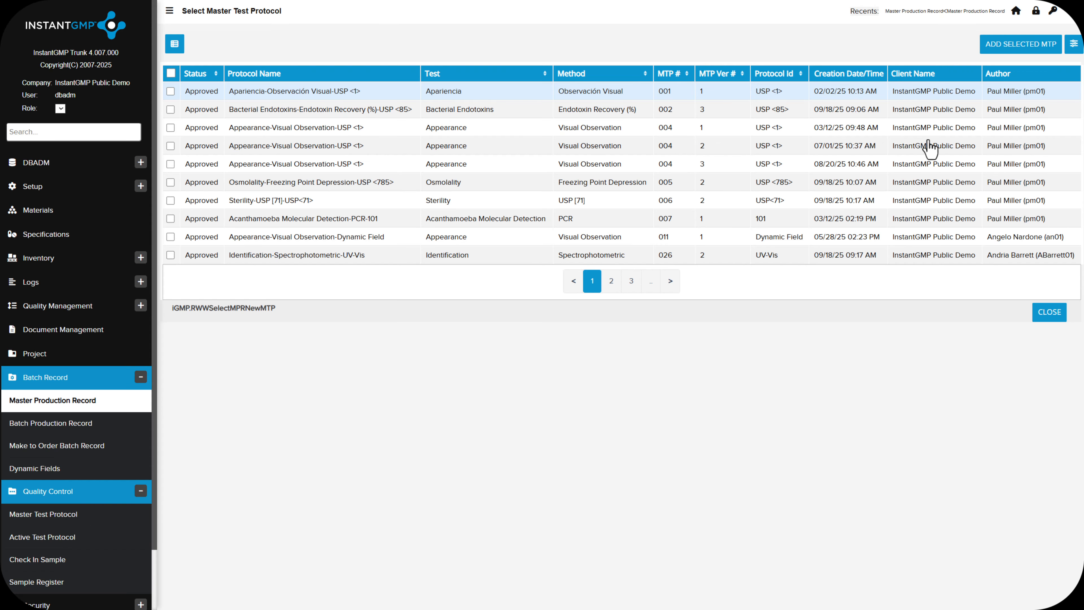
{"action": "left_click", "coordinate": [171, 182]}
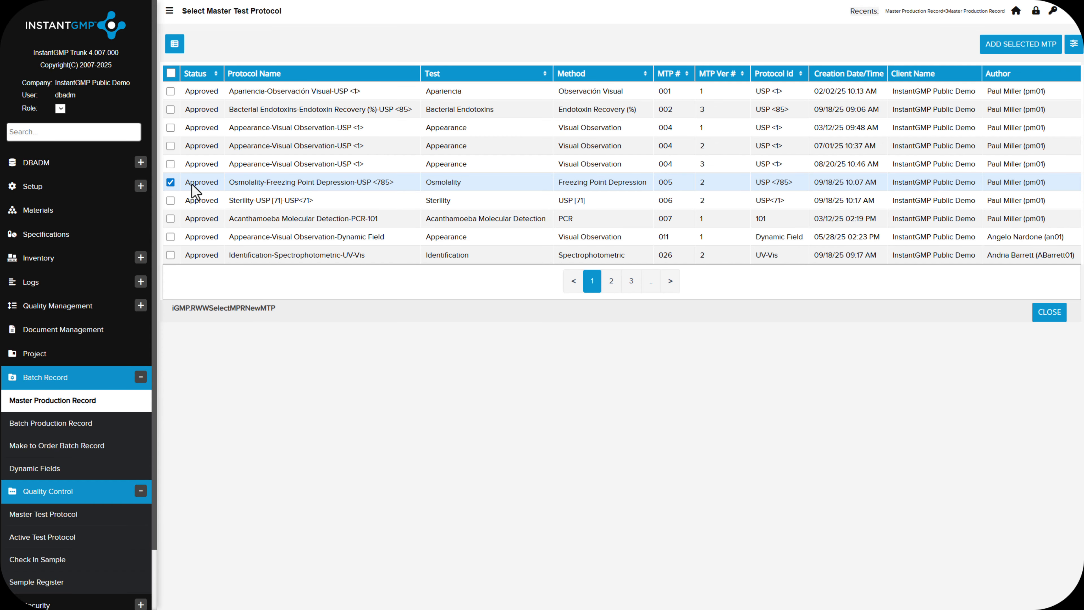
{"action": "left_click", "coordinate": [1018, 44]}
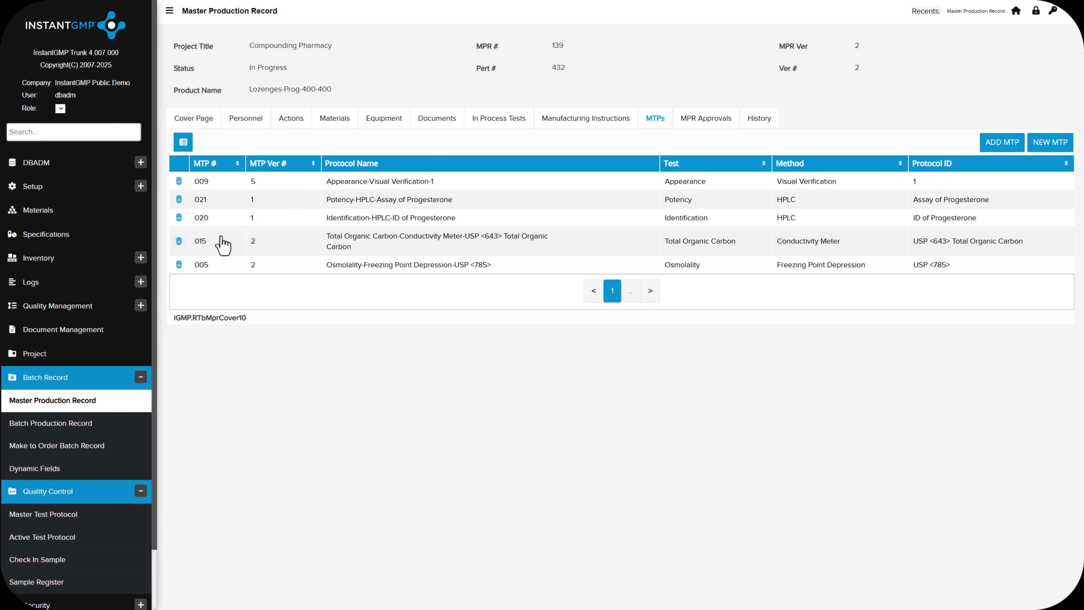
{"action": "left_click", "coordinate": [179, 265]}
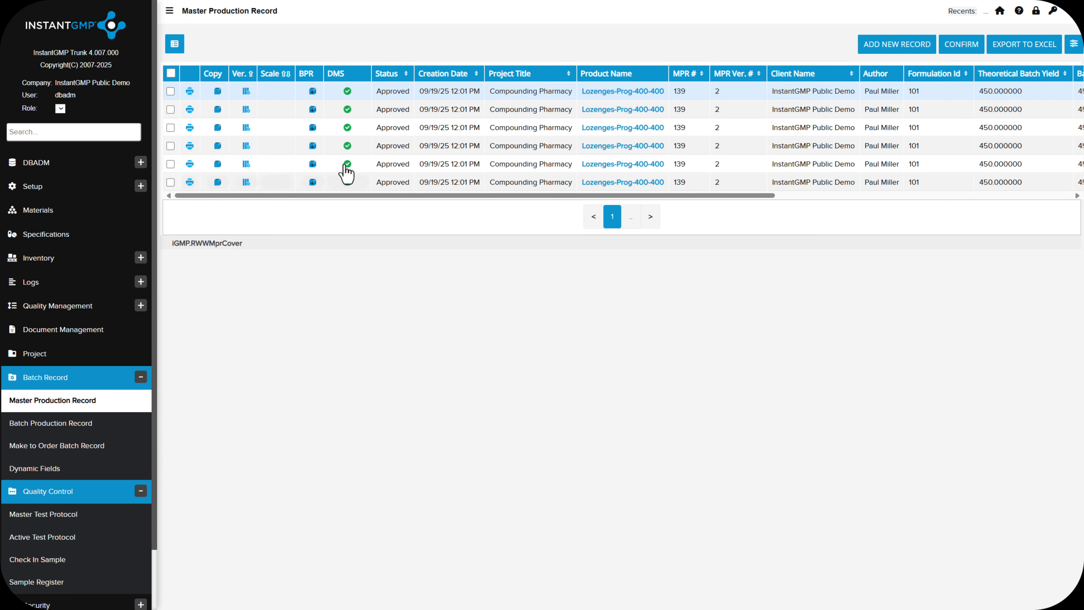
Generate a batch production record from the approved Lozenges-Prog-400-400 master record and open its test protocols
{"action": "left_click", "coordinate": [313, 92]}
{"action": "left_click", "coordinate": [658, 209]}
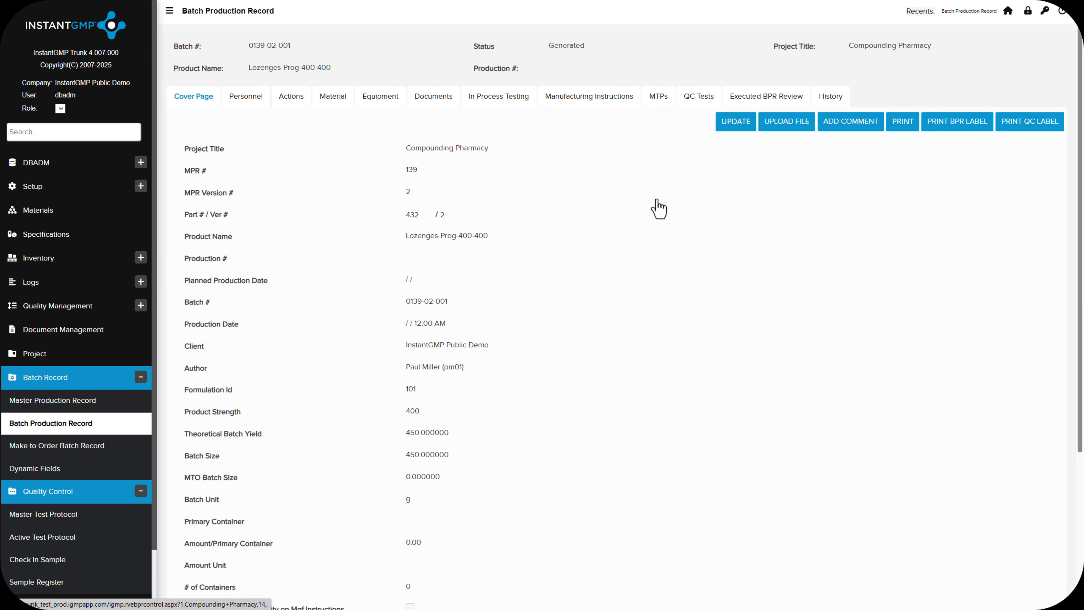
{"action": "left_click", "coordinate": [656, 104]}
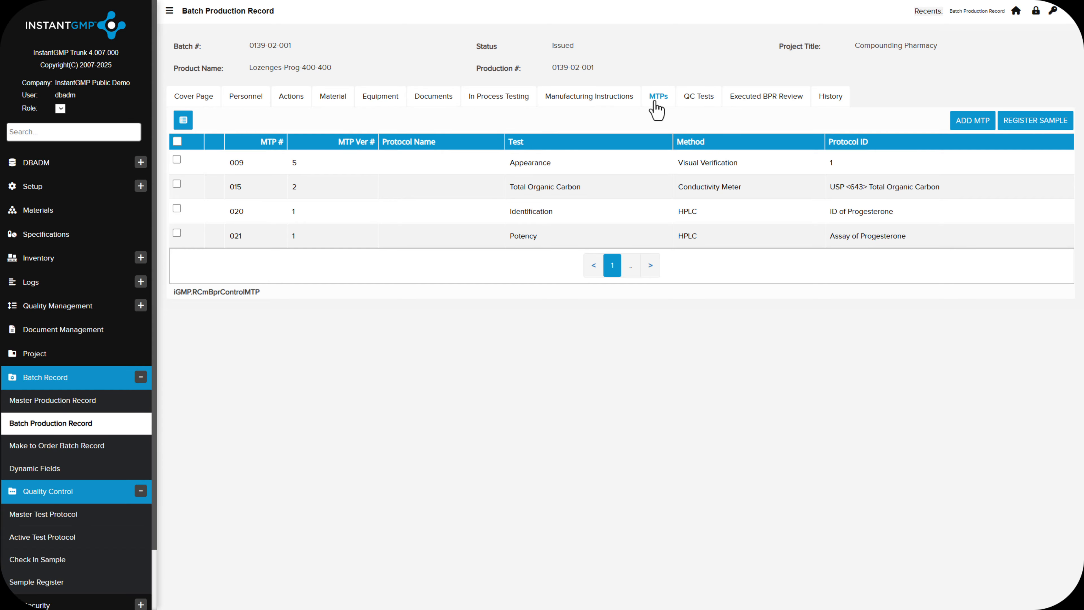
Register a sample for the Identification HPLC protocol (MTP 020) on the batch production record
{"action": "left_click", "coordinate": [695, 109]}
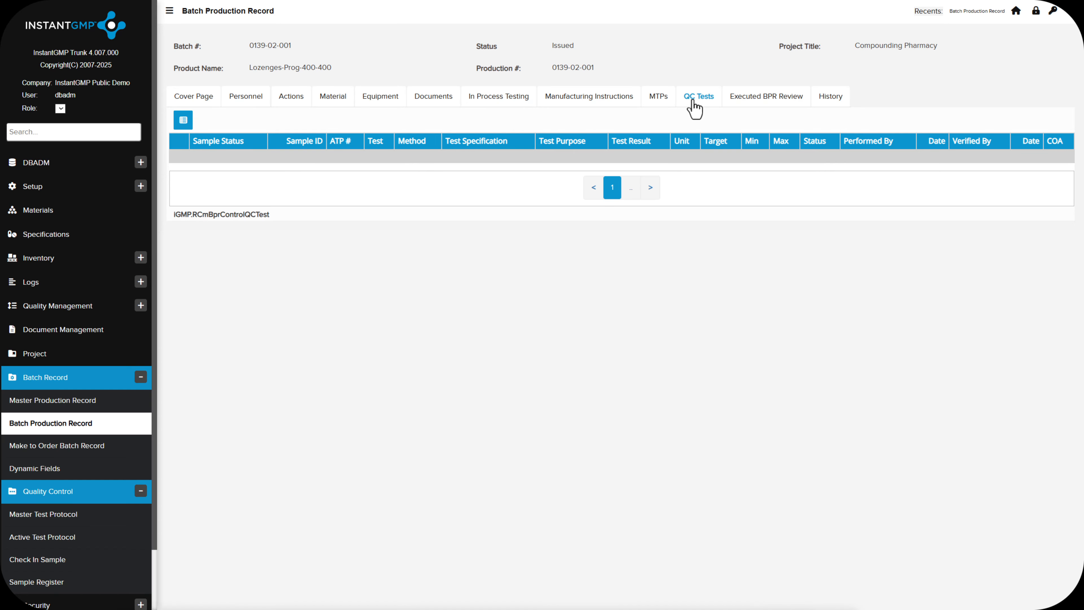
{"action": "left_click", "coordinate": [661, 102]}
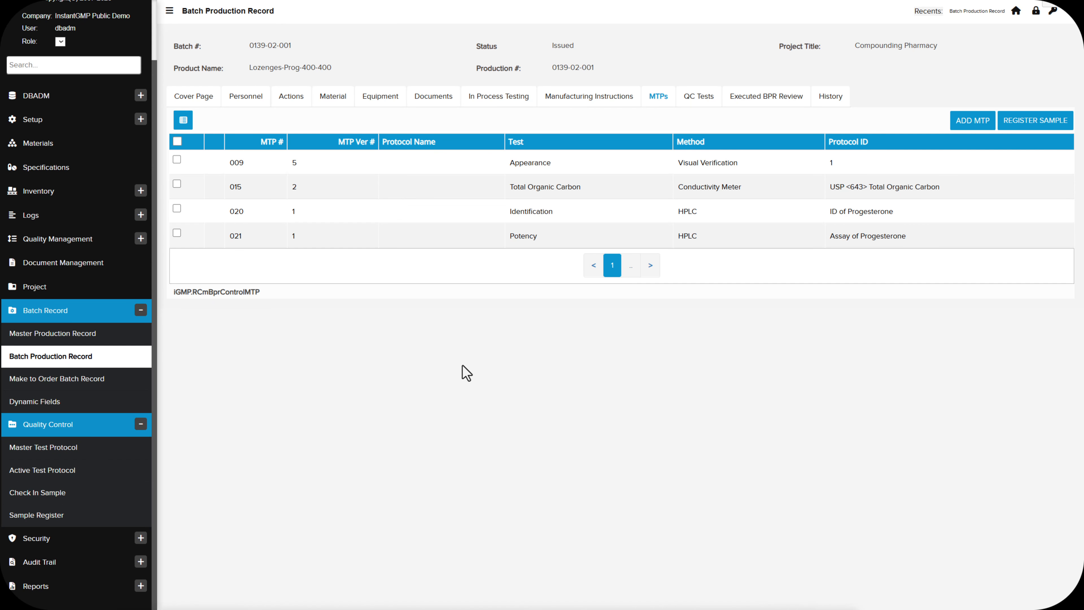
{"action": "left_click", "coordinate": [177, 208]}
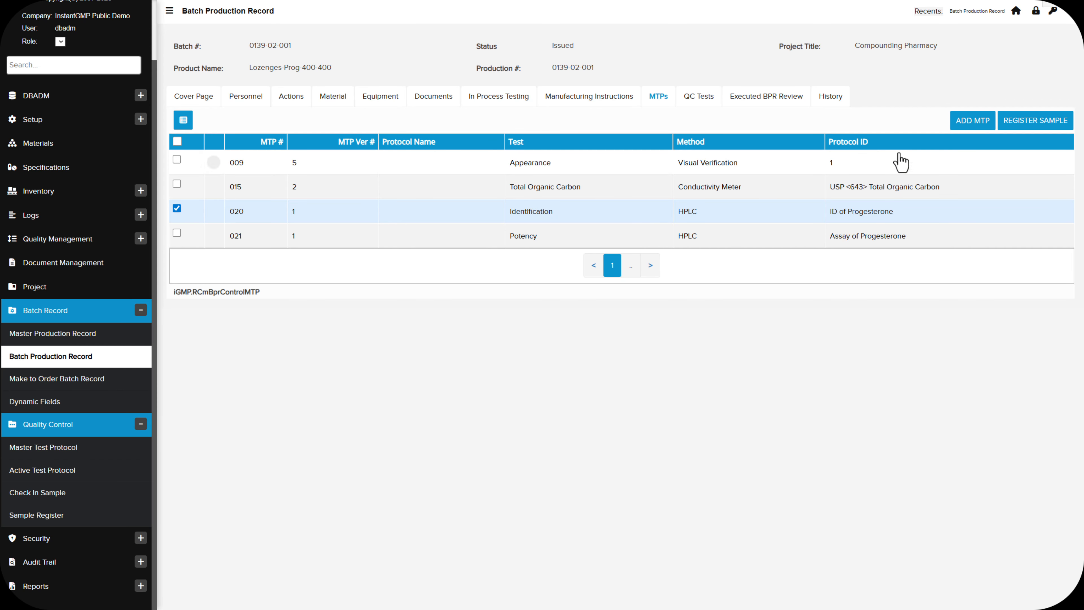
{"action": "left_click", "coordinate": [1020, 123]}
Examine the batch record's QC tests, checking the Appearance test specifications and the Identification test's sample status
{"action": "left_click", "coordinate": [699, 110]}
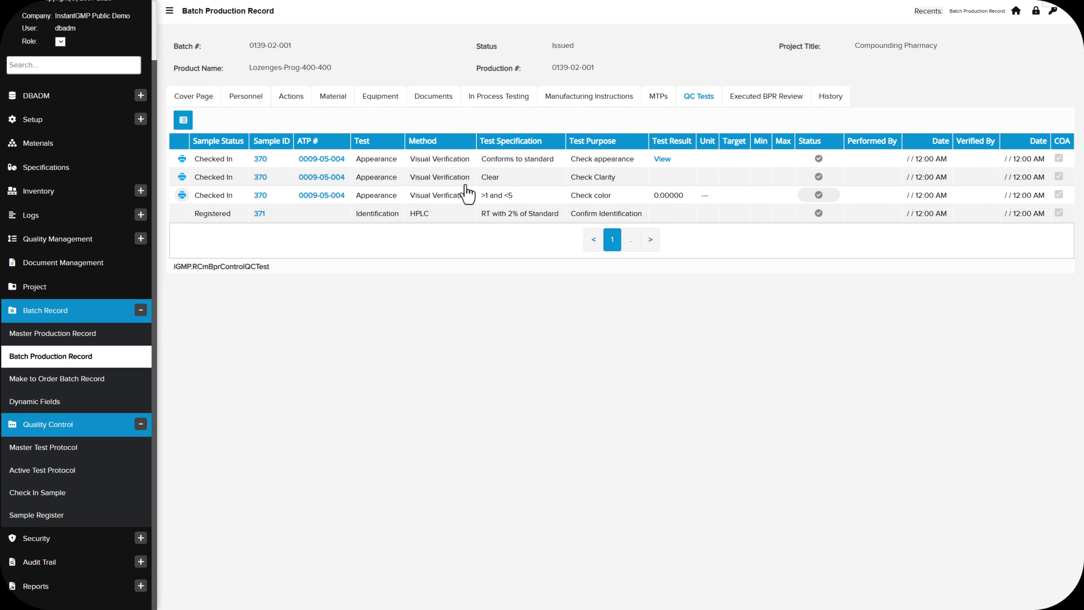
{"action": "left_click_drag", "start_coordinate": [481, 160], "coordinate": [547, 168]}
{"action": "left_click", "coordinate": [544, 162]}
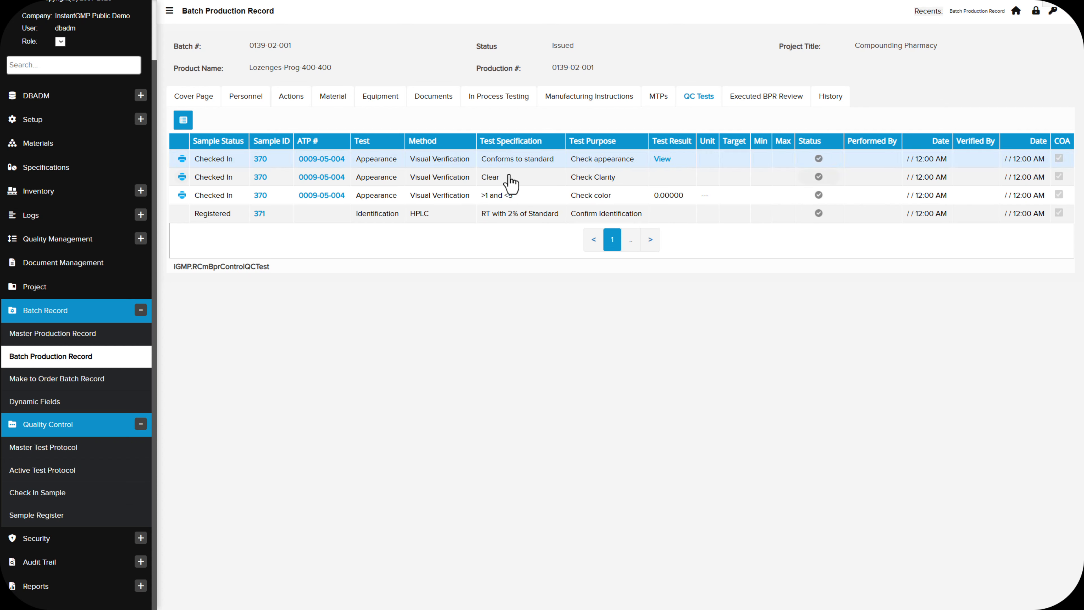
{"action": "left_click_drag", "start_coordinate": [481, 178], "coordinate": [506, 184]}
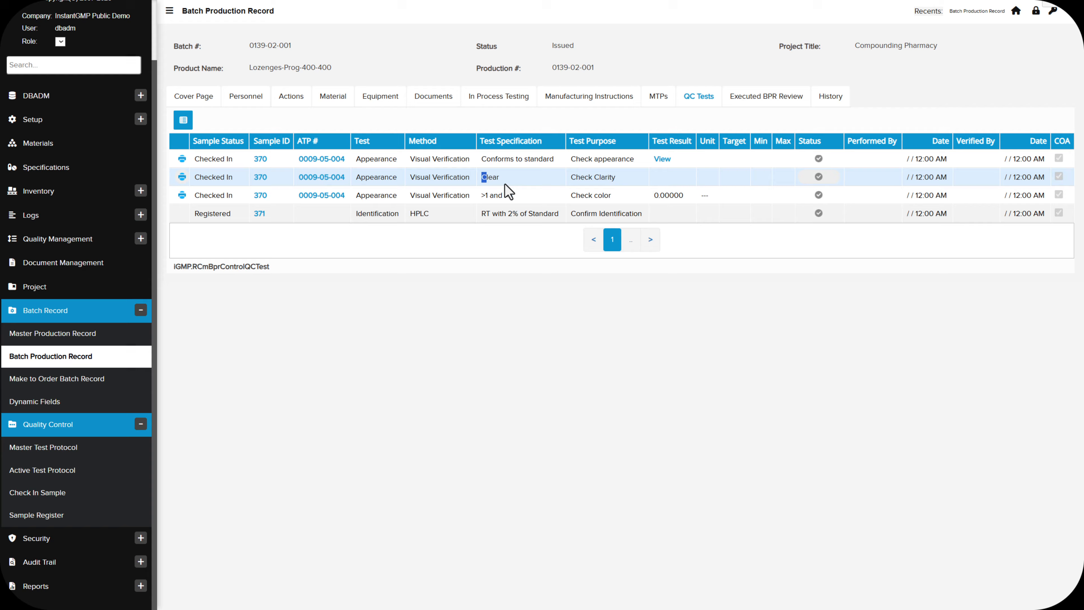
{"action": "left_click", "coordinate": [490, 196]}
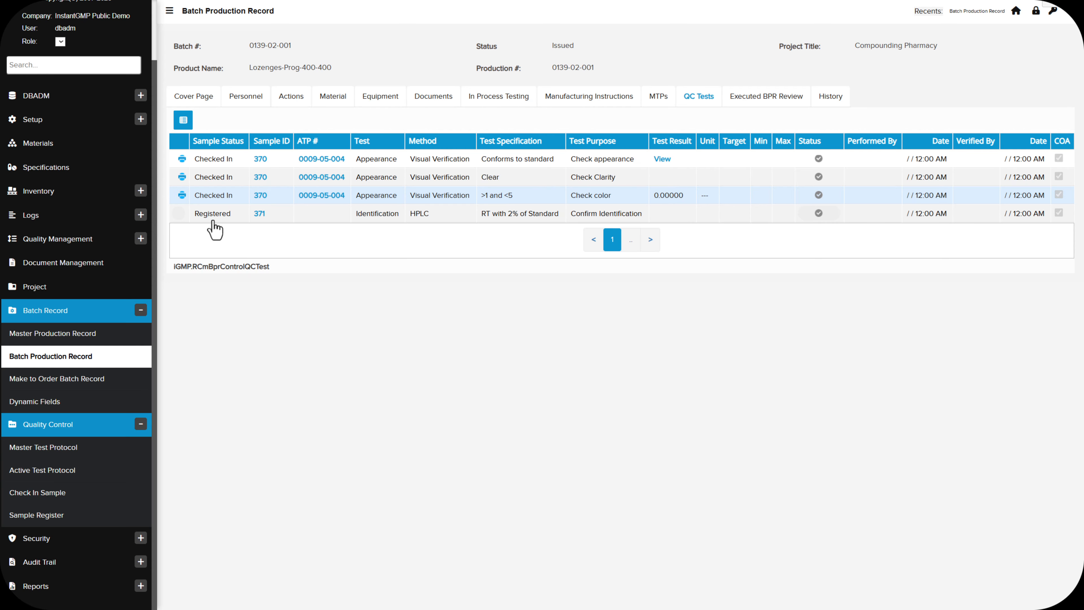
{"action": "left_click_drag", "start_coordinate": [195, 214], "coordinate": [207, 217]}
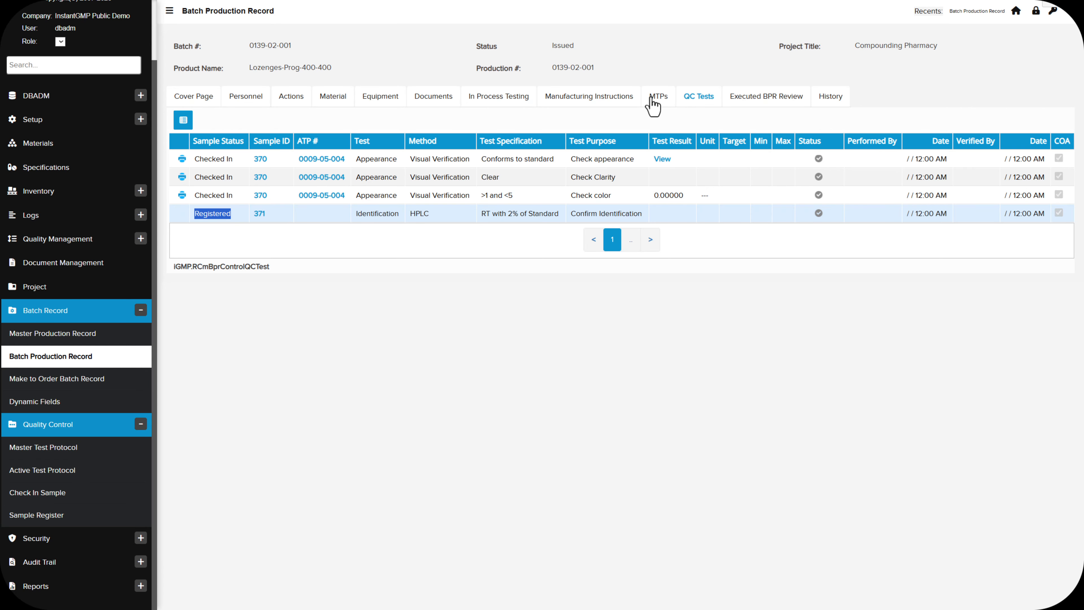
Return to the batch record's test protocols and open the selection for adding another protocol
{"action": "left_click", "coordinate": [663, 105]}
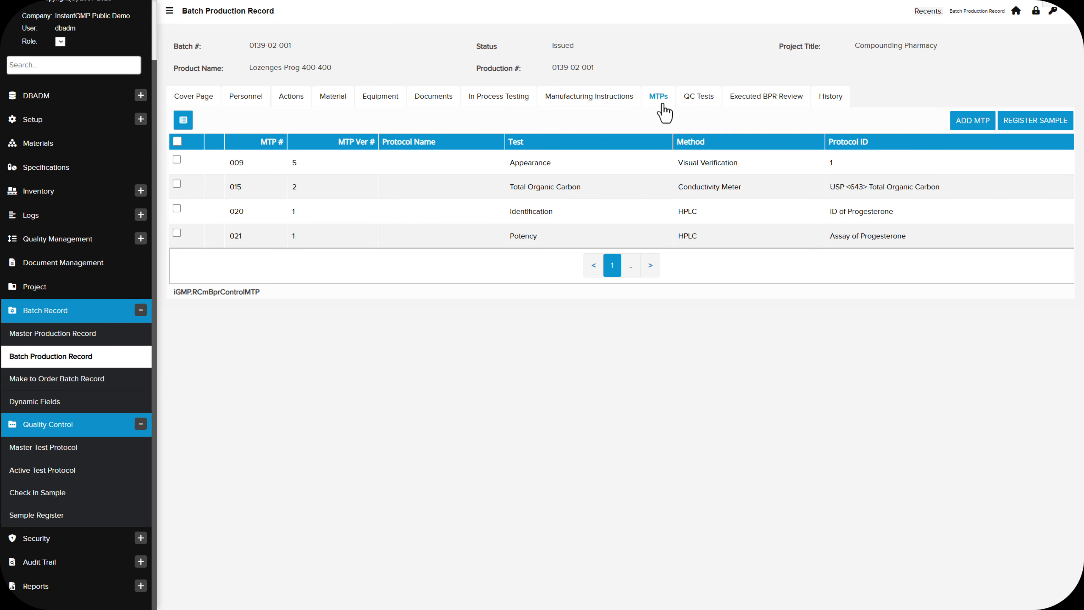
{"action": "left_click", "coordinate": [965, 127]}
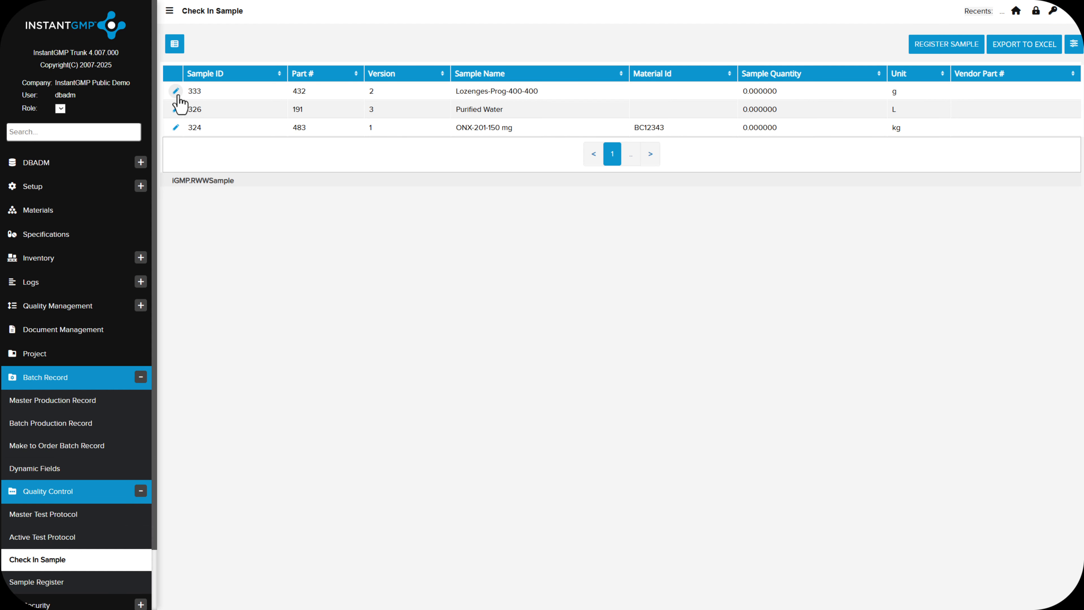
Open the Lozenges-Prog-400-400 sample for check-in and set its sample quantity to 10 g
{"action": "left_click", "coordinate": [176, 93]}
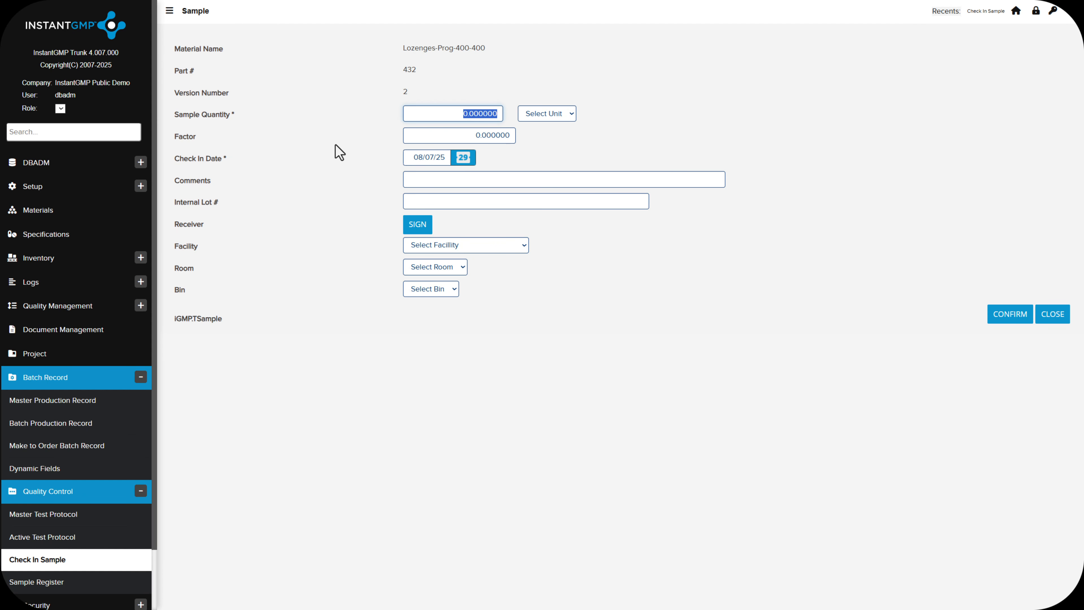
{"action": "type", "text": "10"}
{"action": "key", "text": "Tab"}
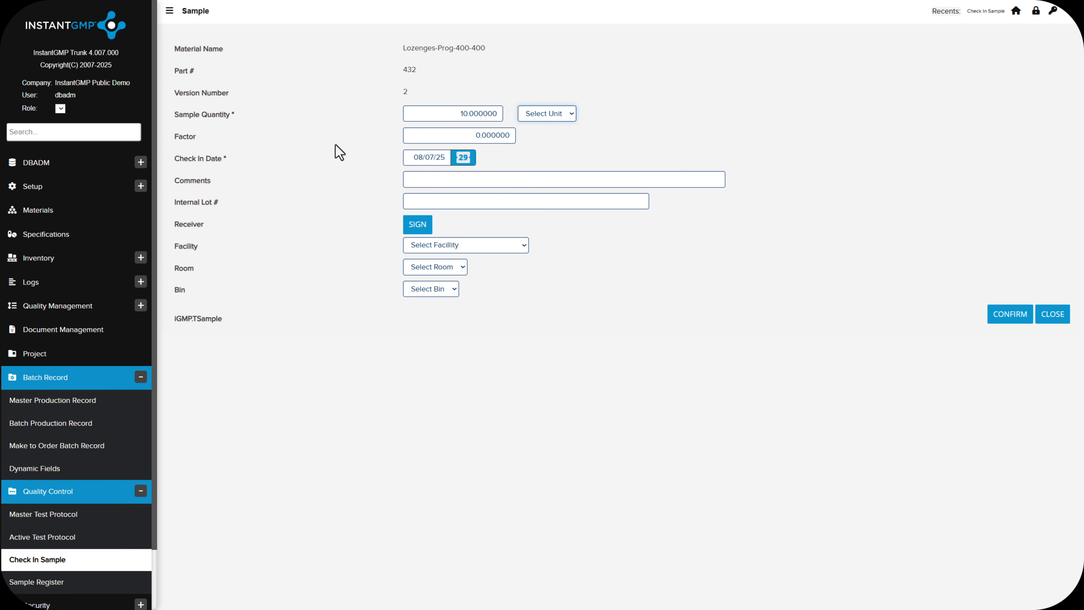
{"action": "key", "text": "m"}
{"action": "key", "text": "g"}
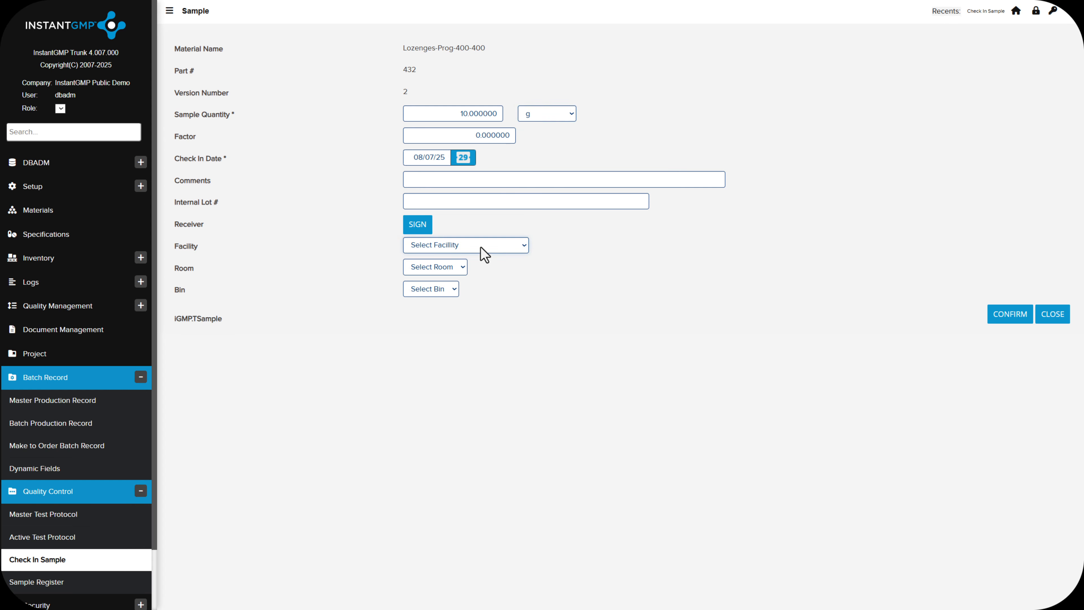
Set the sample's storage location to QC Laboratory A, room 102-Raw Material Testing Lab, bin 102-1-Incoming Samples
{"action": "left_click", "coordinate": [480, 248]}
{"action": "left_click", "coordinate": [474, 341]}
{"action": "left_click", "coordinate": [457, 267]}
{"action": "left_click", "coordinate": [457, 312]}
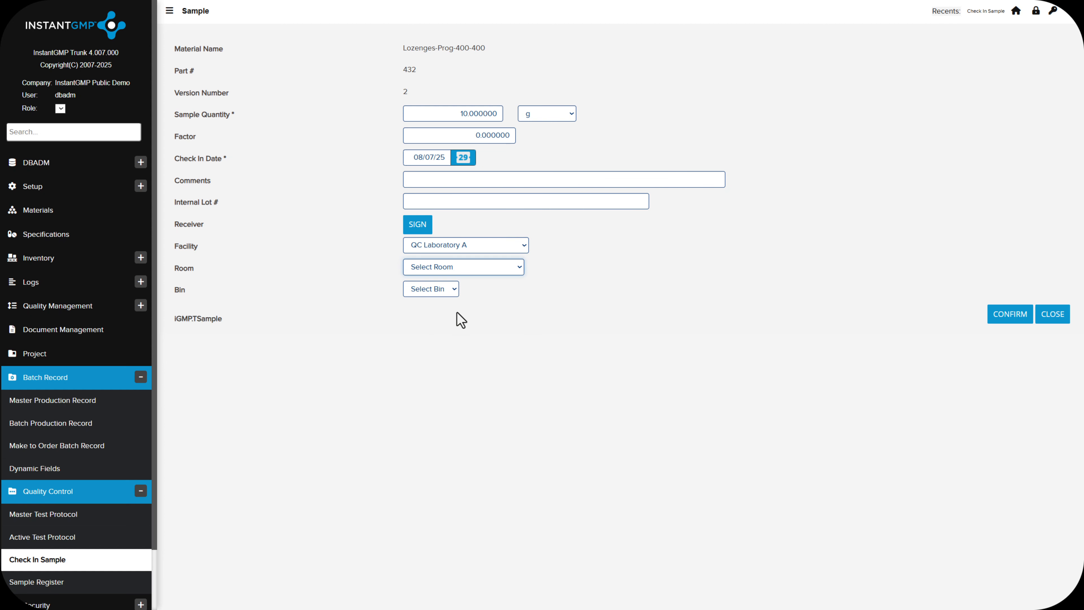
{"action": "left_click", "coordinate": [450, 298]}
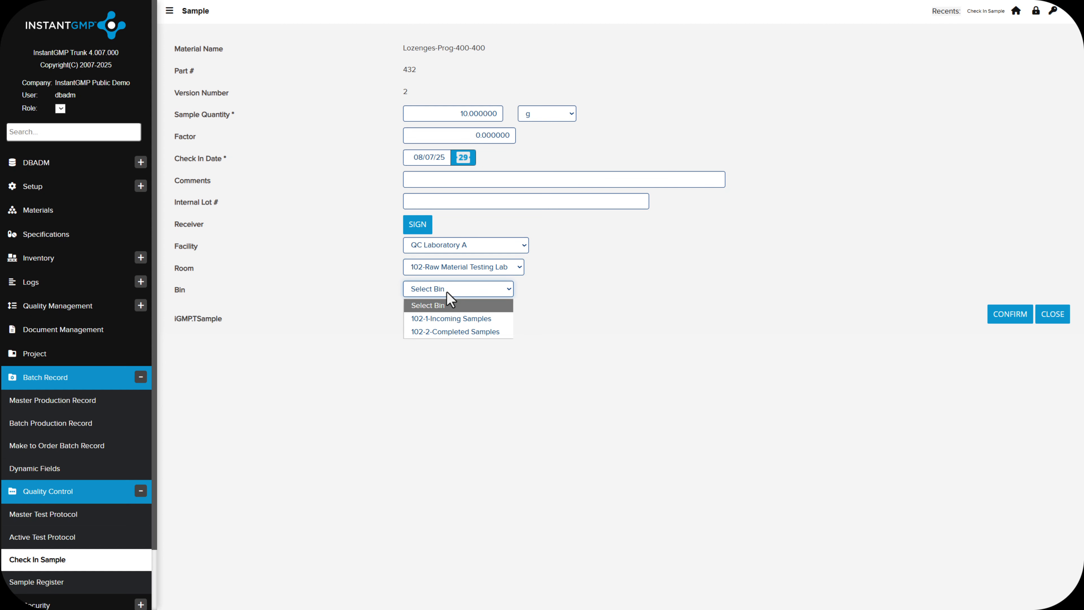
{"action": "left_click", "coordinate": [450, 320]}
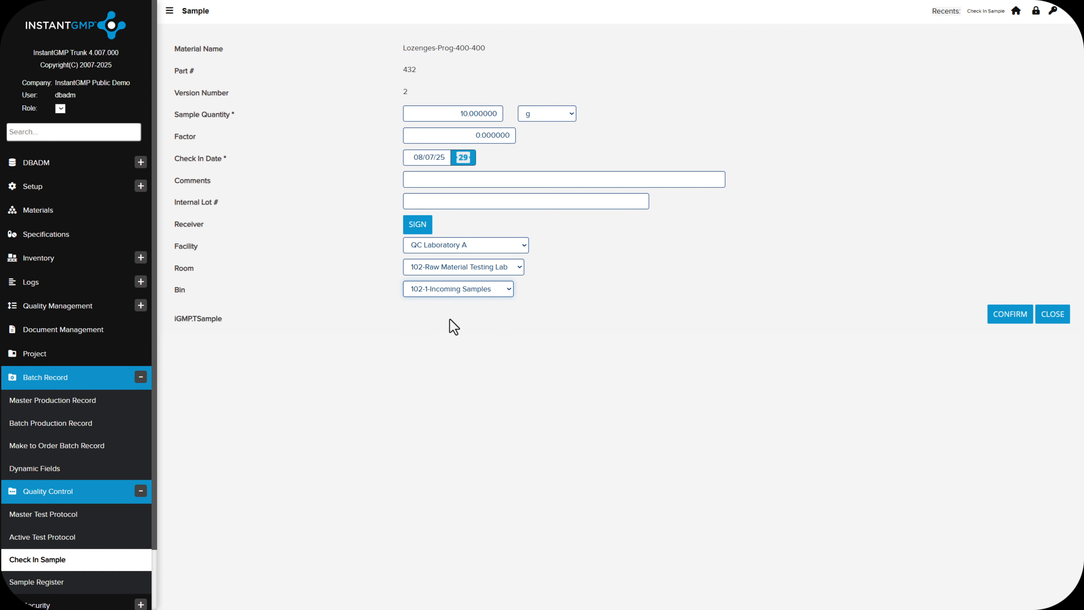
Sign as the receiver of the Lozenges-Prog-400-400 sample and confirm its check-in
{"action": "left_click", "coordinate": [414, 229]}
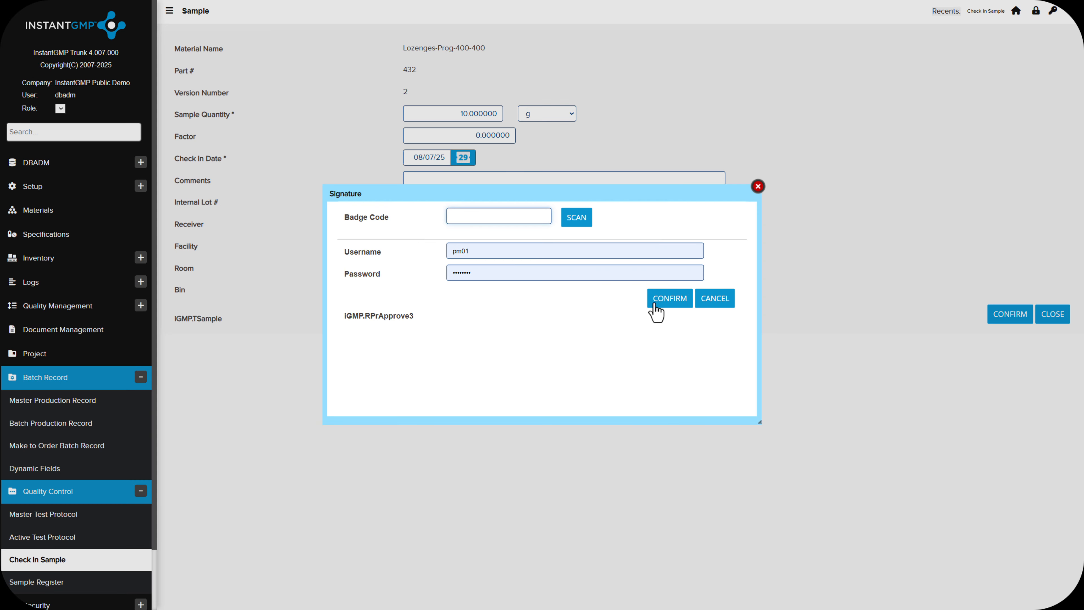
{"action": "left_click", "coordinate": [655, 301]}
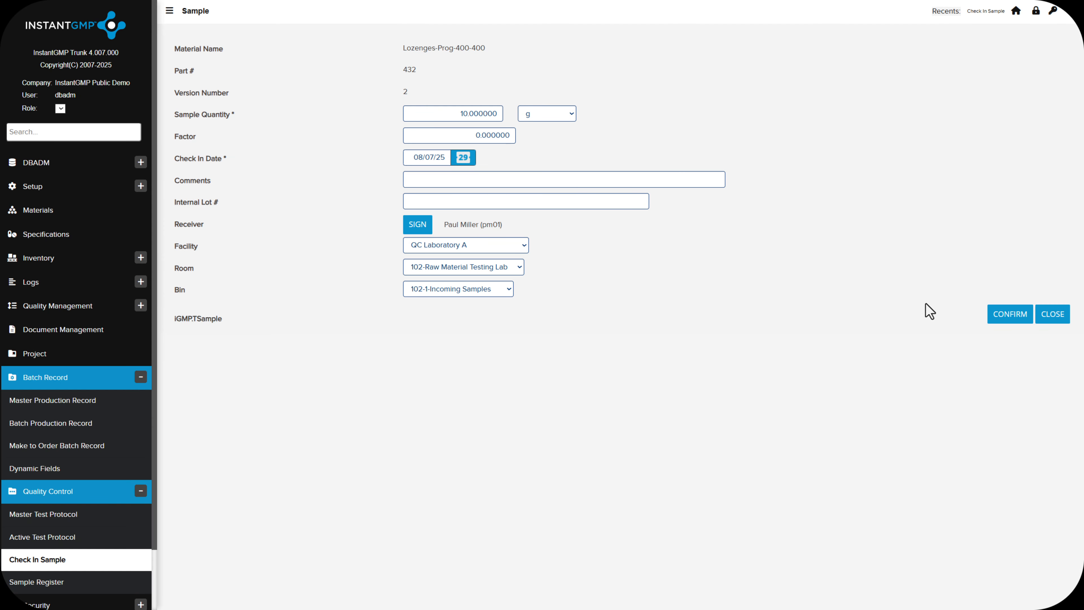
{"action": "left_click", "coordinate": [1002, 319]}
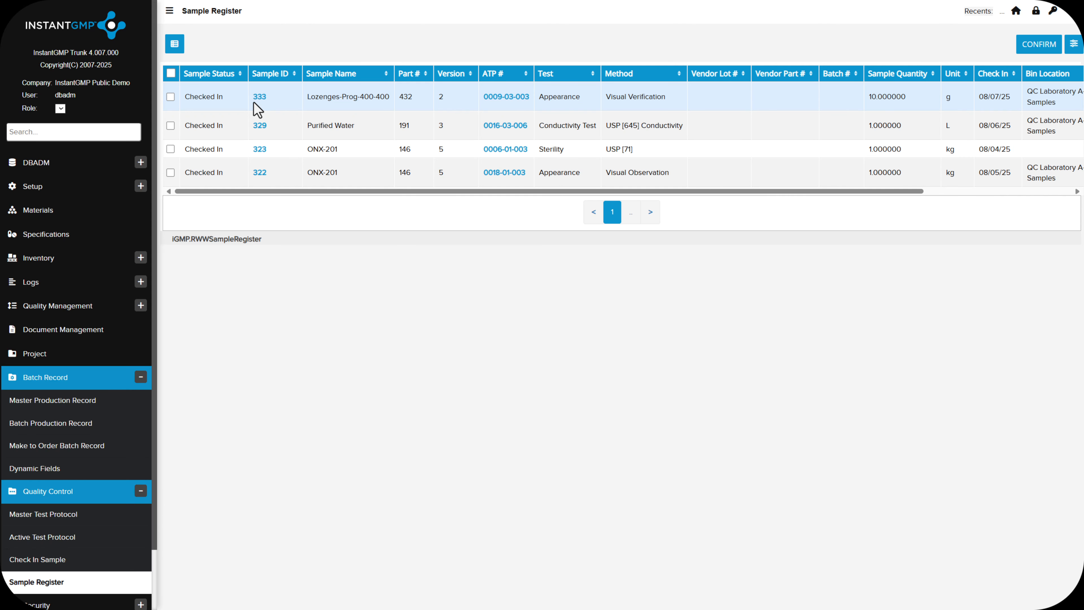
Open the active test protocol of the Lozenges-Prog-400-400 Appearance sample and issue it with a signature
{"action": "left_click", "coordinate": [510, 101]}
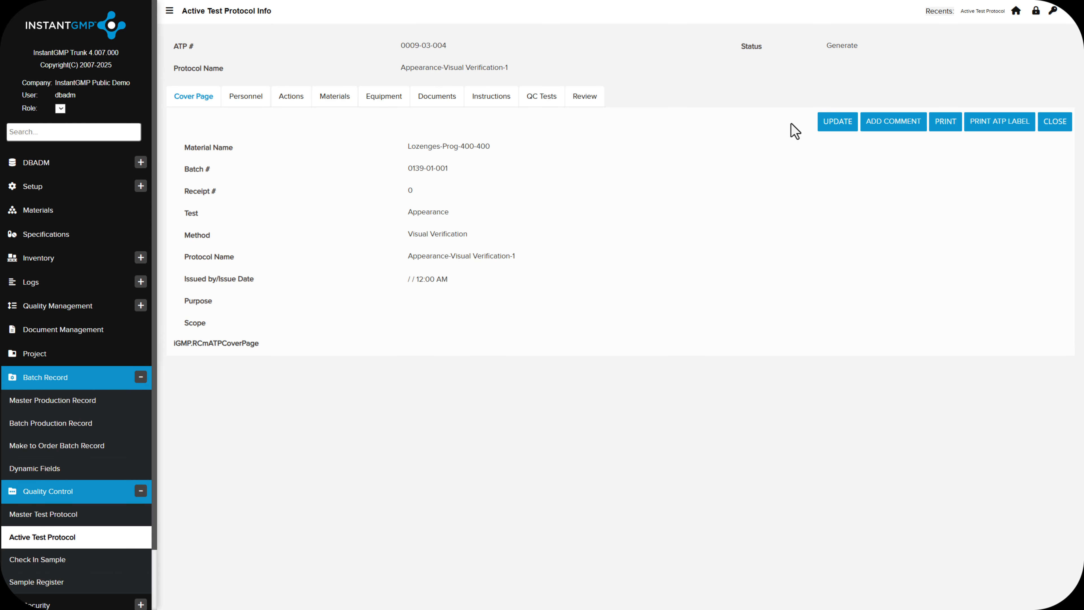
{"action": "left_click", "coordinate": [835, 122]}
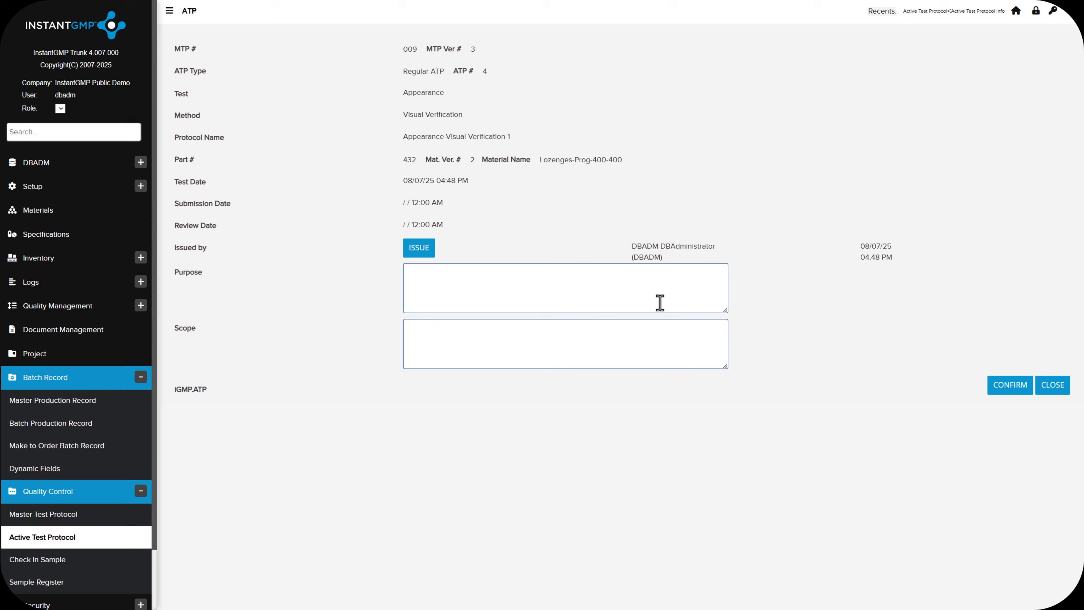
{"action": "left_click", "coordinate": [660, 301]}
{"action": "left_click", "coordinate": [1012, 390]}
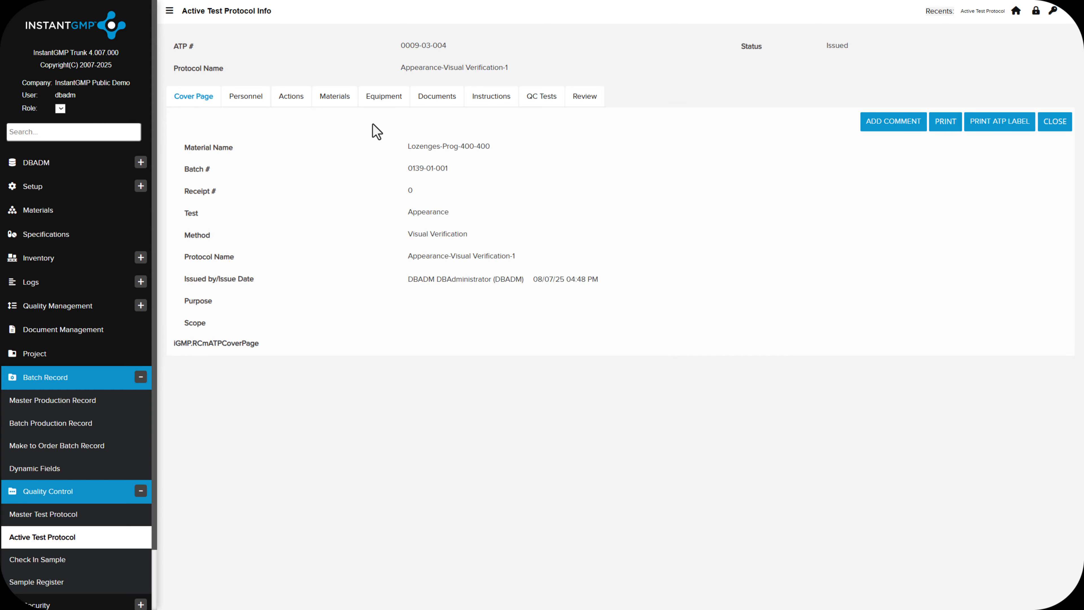
In the protocol's instruction step 10, upload the result image SterileDrugVial.jpg and record the appearance test result as Pass
{"action": "left_click", "coordinate": [337, 101]}
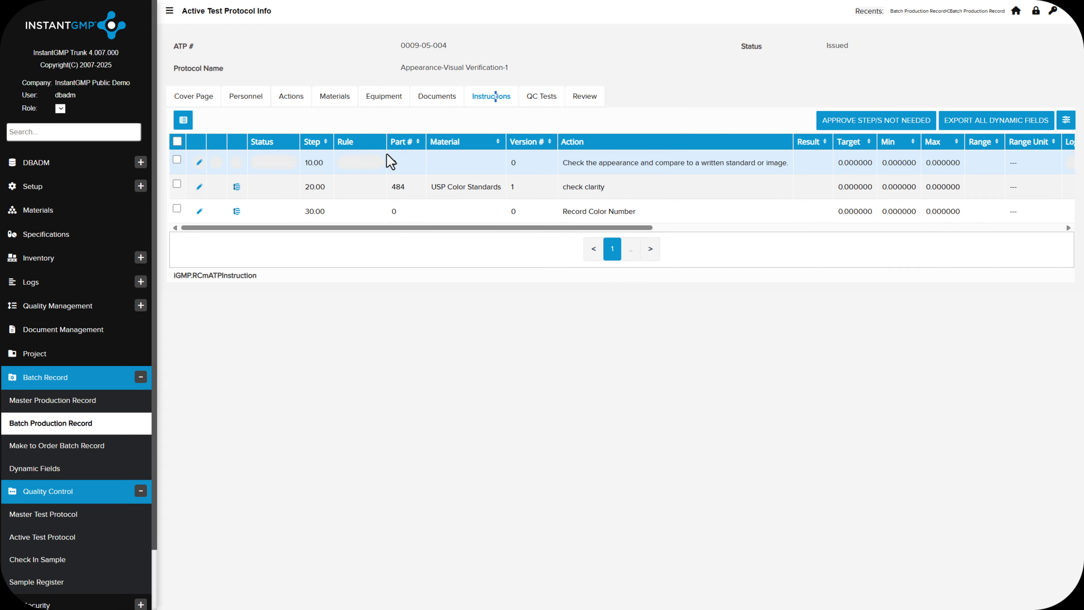
{"action": "left_click", "coordinate": [196, 165]}
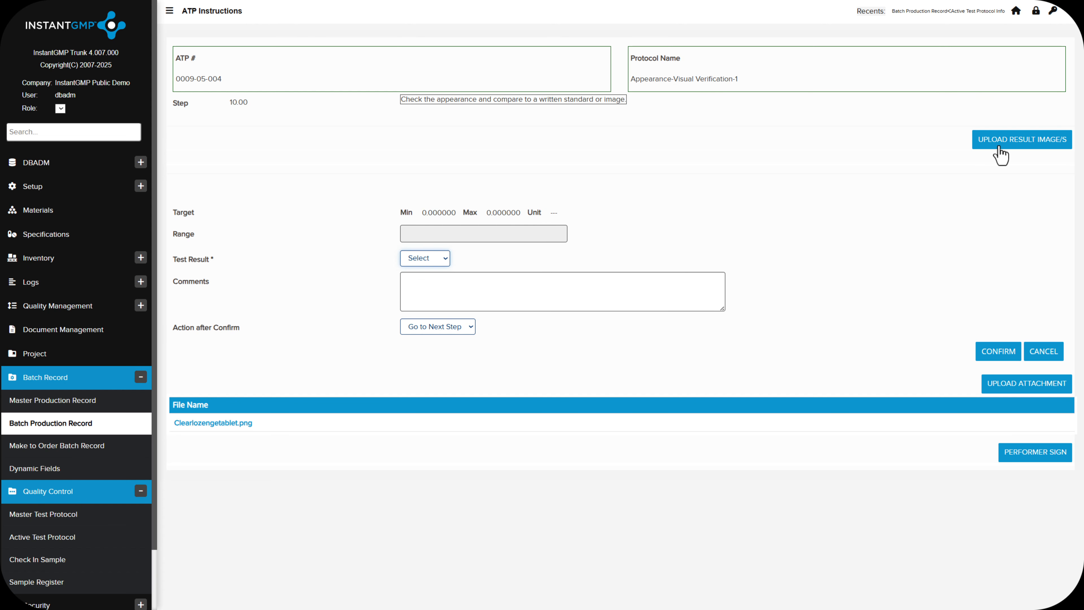
{"action": "left_click", "coordinate": [1000, 147]}
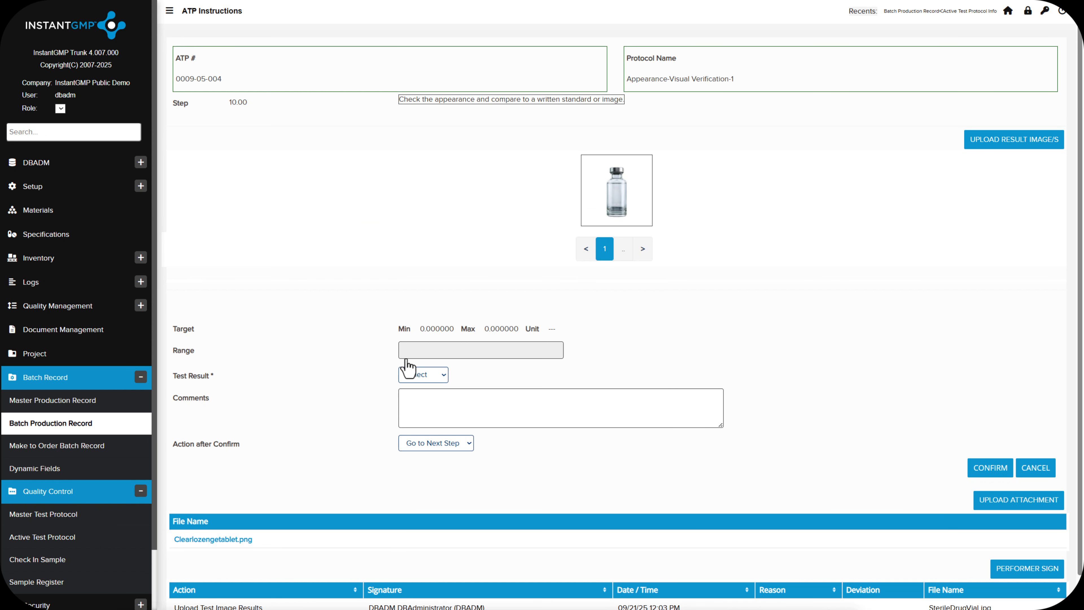
{"action": "left_click", "coordinate": [442, 376]}
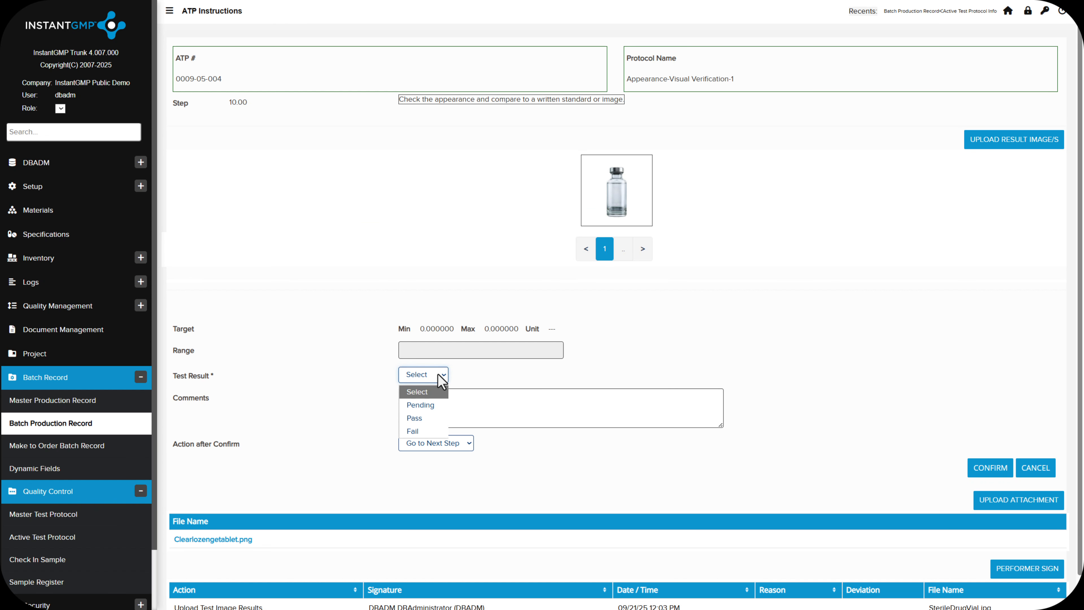
{"action": "left_click", "coordinate": [427, 418]}
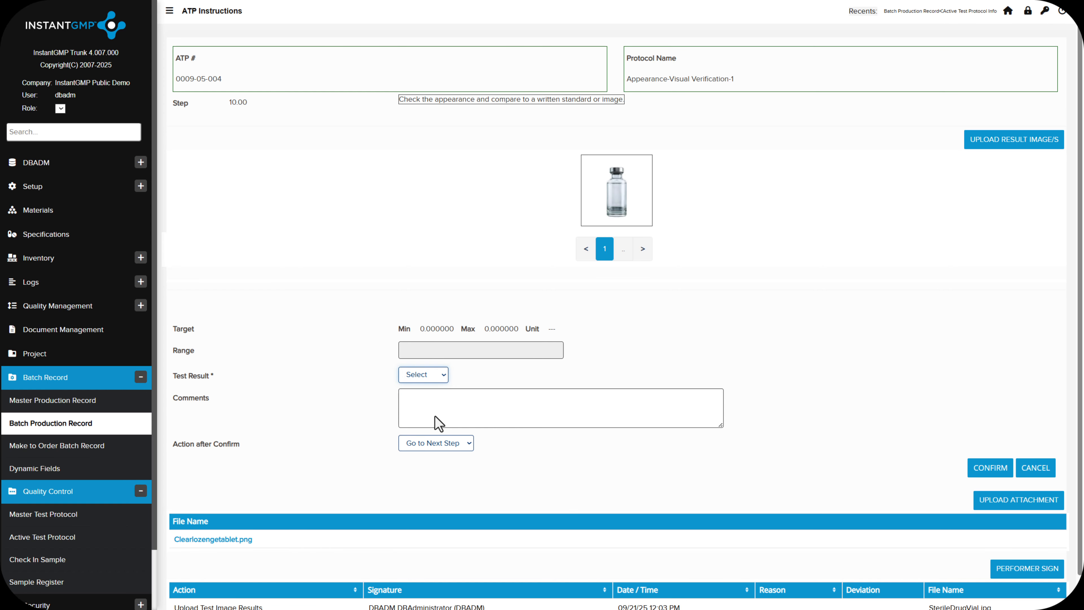
{"action": "left_click", "coordinate": [991, 469]}
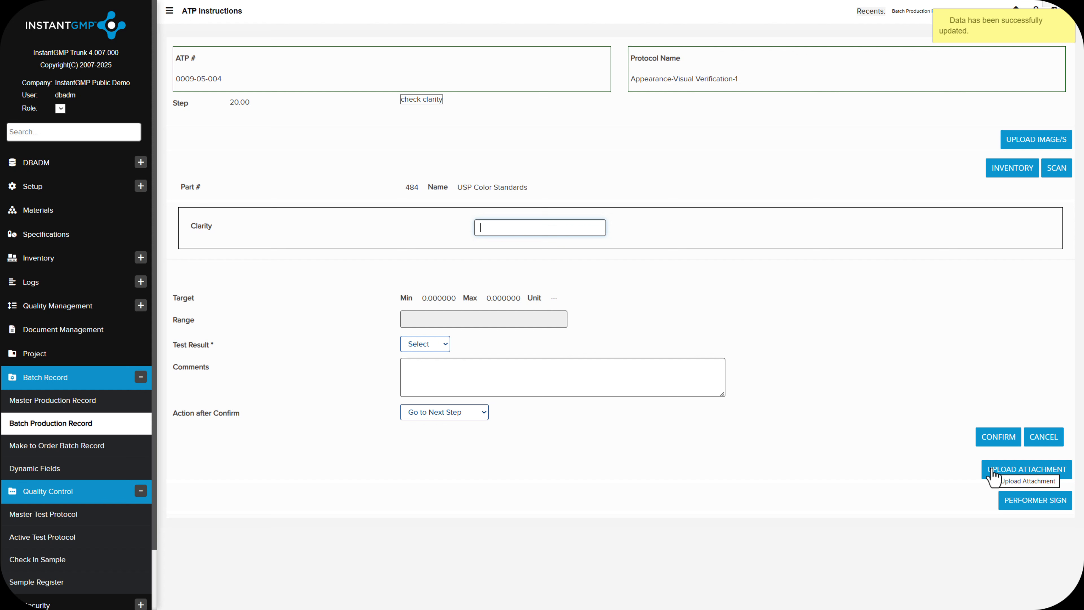
Record the clarity in instruction step 20 as "Clear, Colorless" with the test result Pass
{"action": "left_click", "coordinate": [538, 230]}
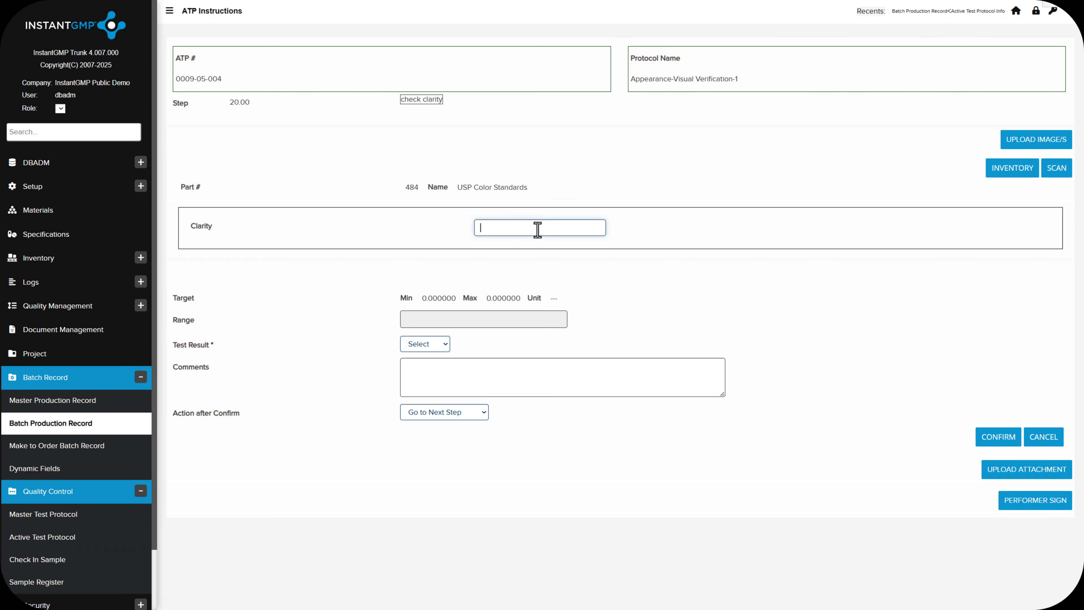
{"action": "type", "text": "Clear, Colorless"}
{"action": "left_click", "coordinate": [446, 349]}
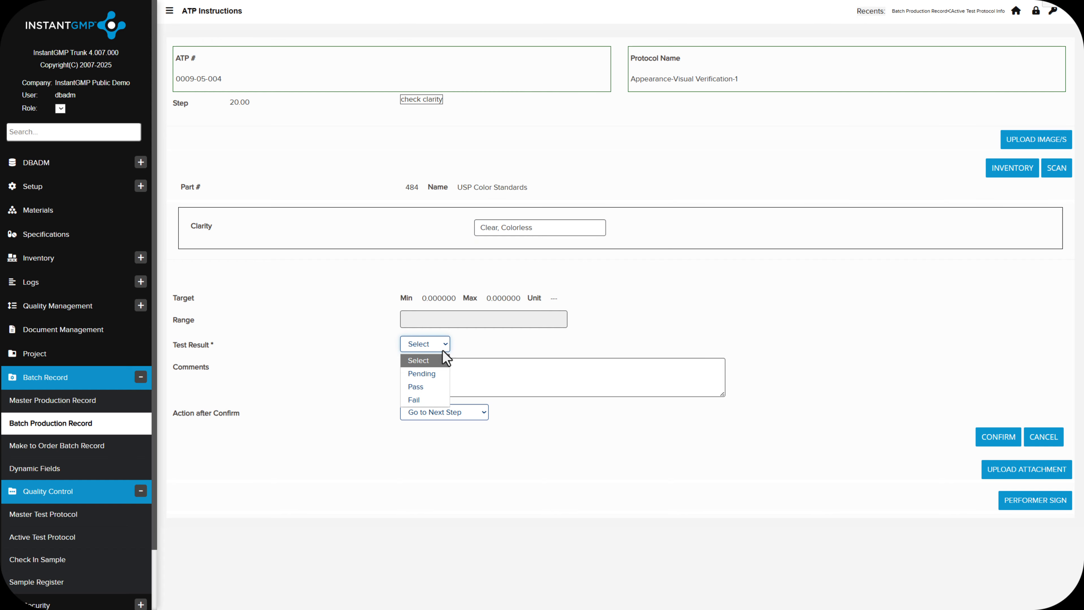
{"action": "left_click", "coordinate": [443, 383]}
Record color number 4 in instruction step 30 with the test result Pass and confirm it
{"action": "left_click", "coordinate": [501, 191]}
{"action": "type", "text": "4.000000"}
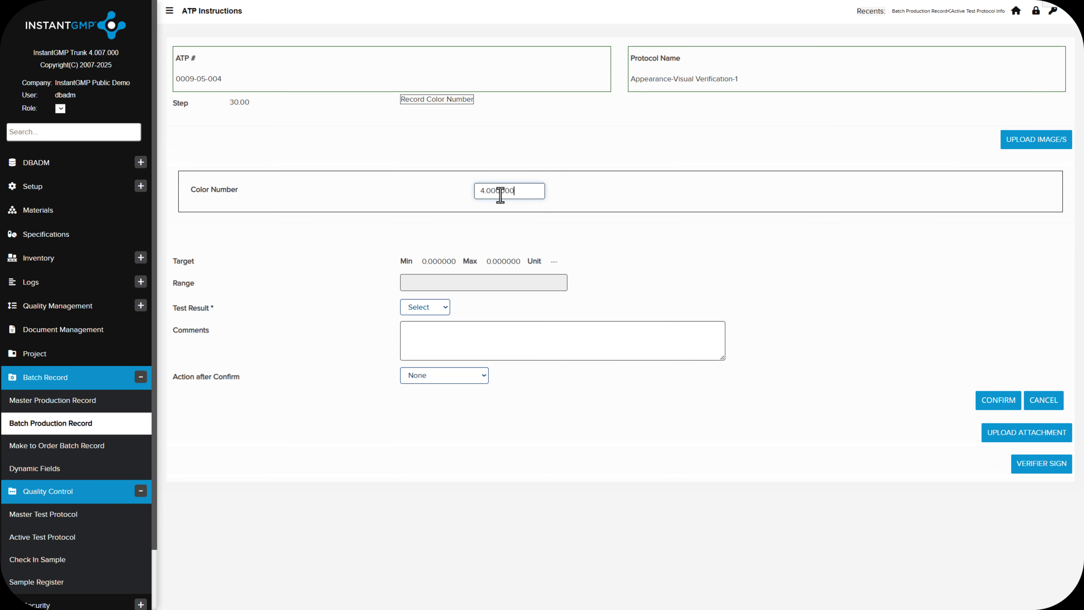
{"action": "left_click", "coordinate": [433, 308]}
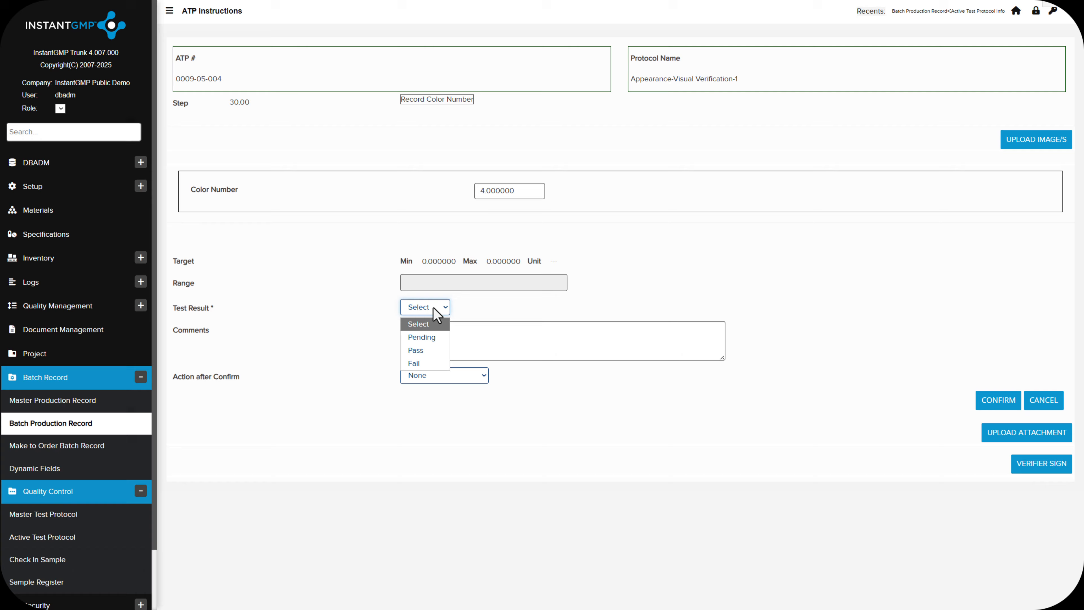
{"action": "left_click", "coordinate": [428, 350]}
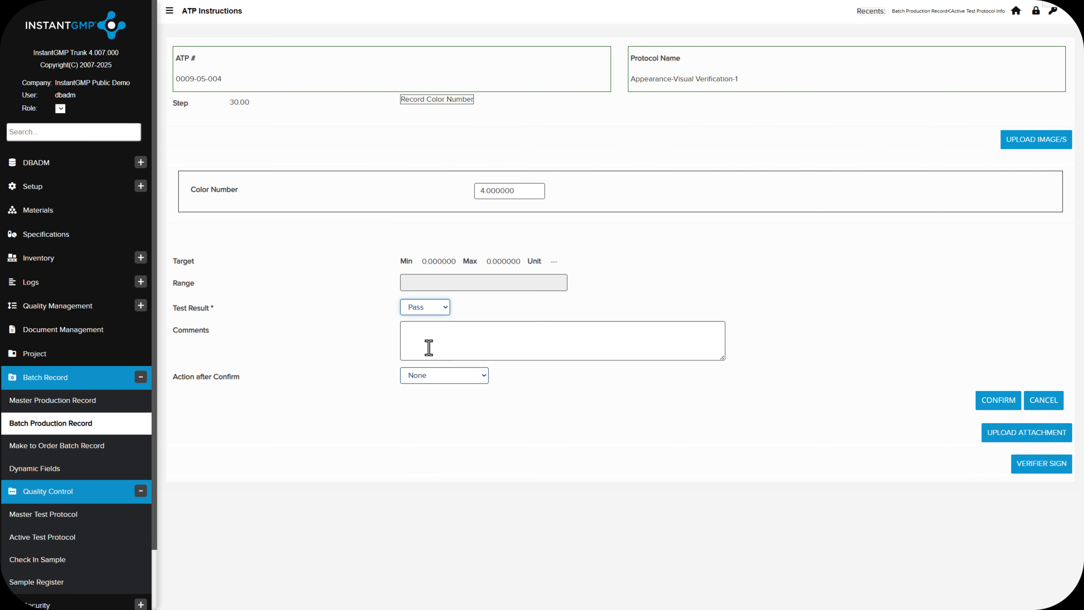
{"action": "left_click", "coordinate": [998, 402]}
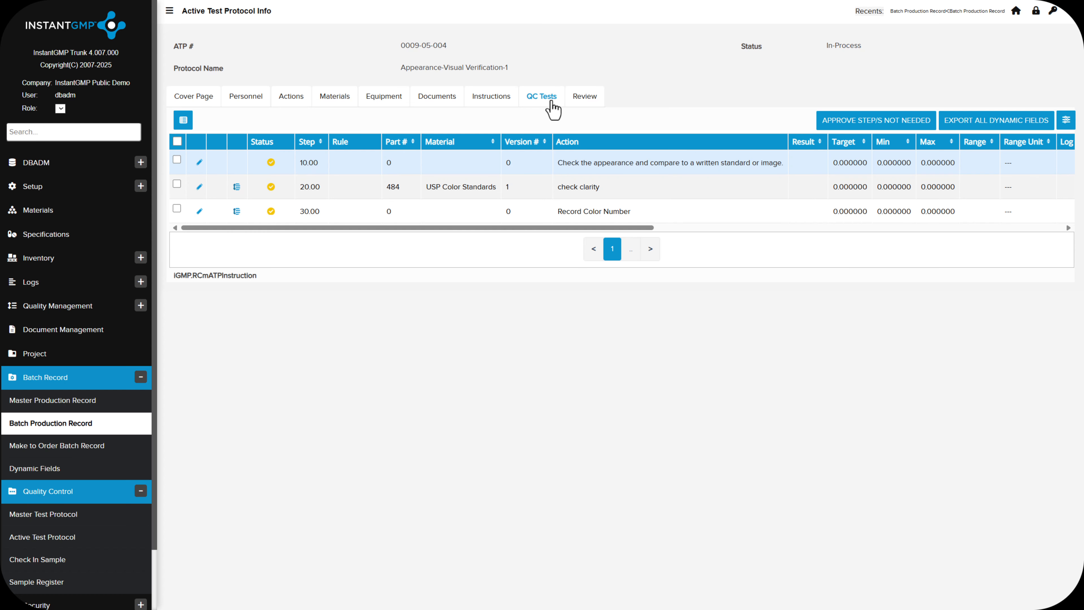
Review the protocol's QC test results, and check them in the QC tests of Lozenges-Prog-400-400 batch record 0139-02-001
{"action": "left_click", "coordinate": [551, 103]}
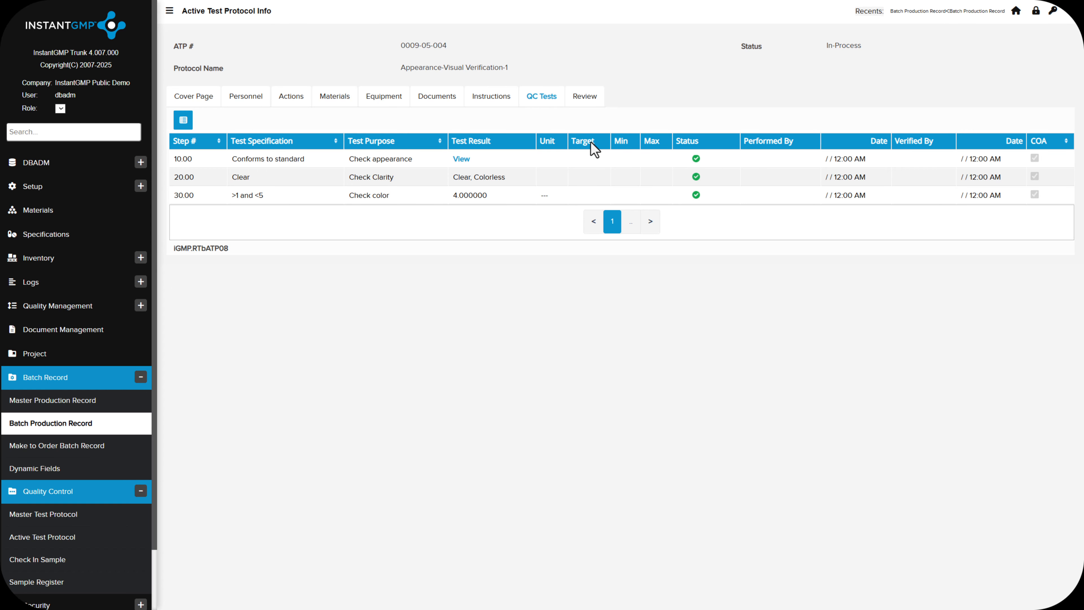
{"action": "left_click", "coordinate": [45, 429]}
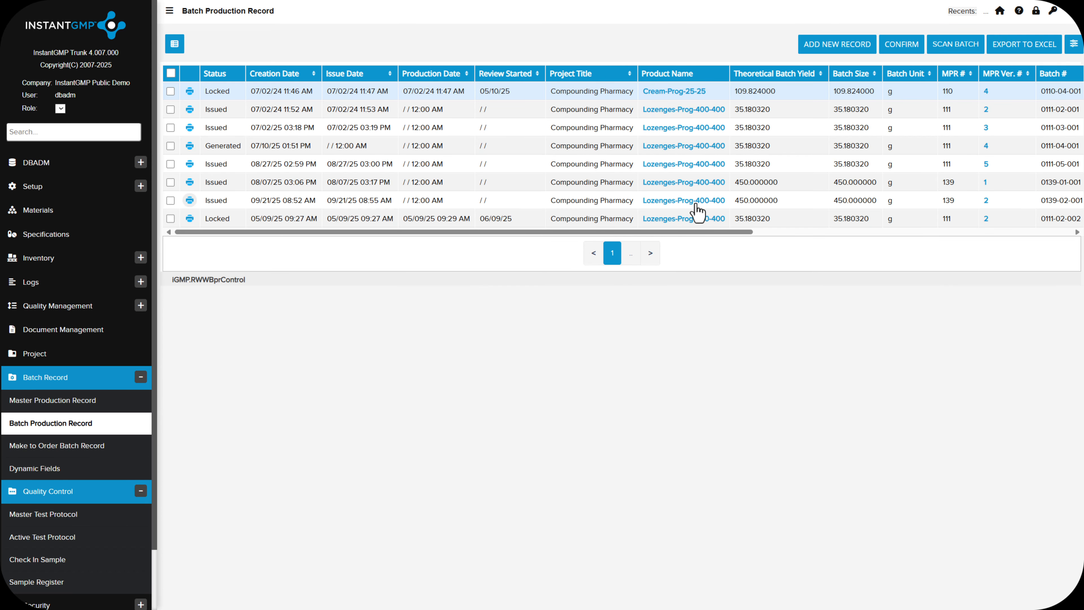
{"action": "left_click", "coordinate": [696, 202]}
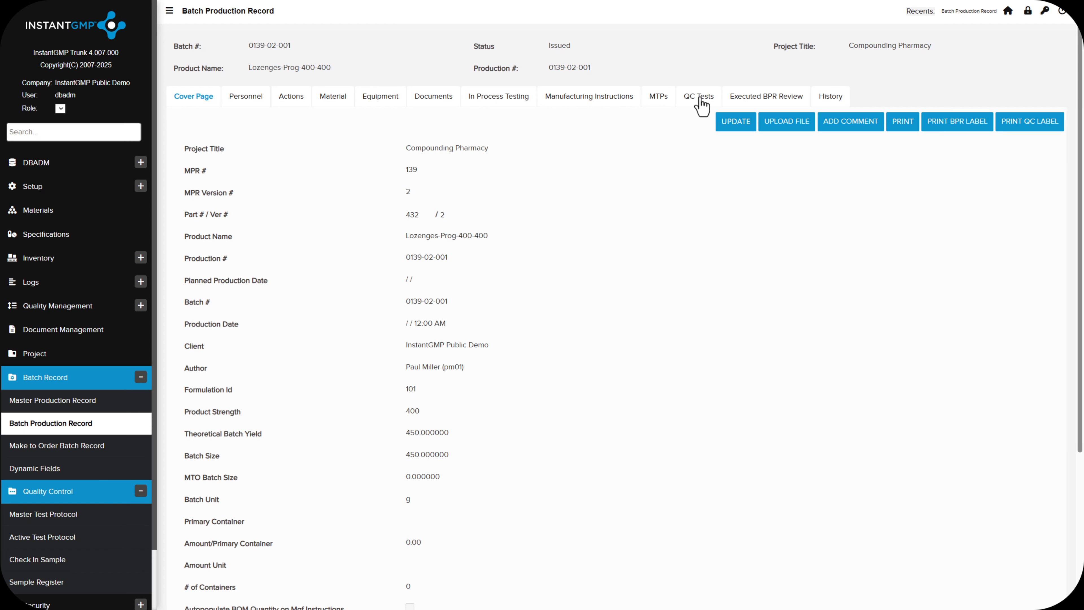
{"action": "left_click", "coordinate": [701, 105]}
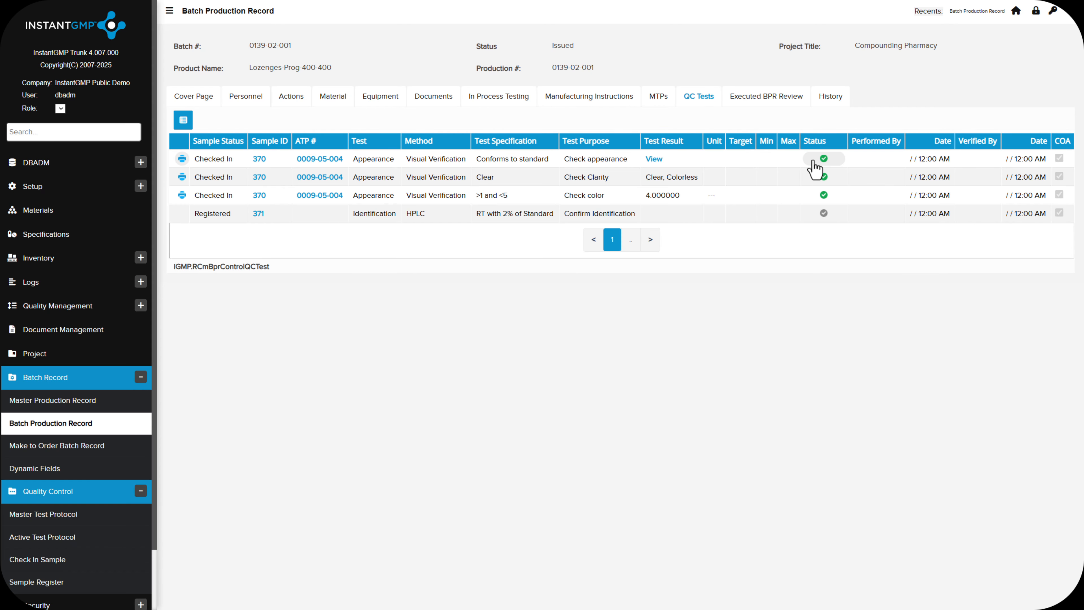